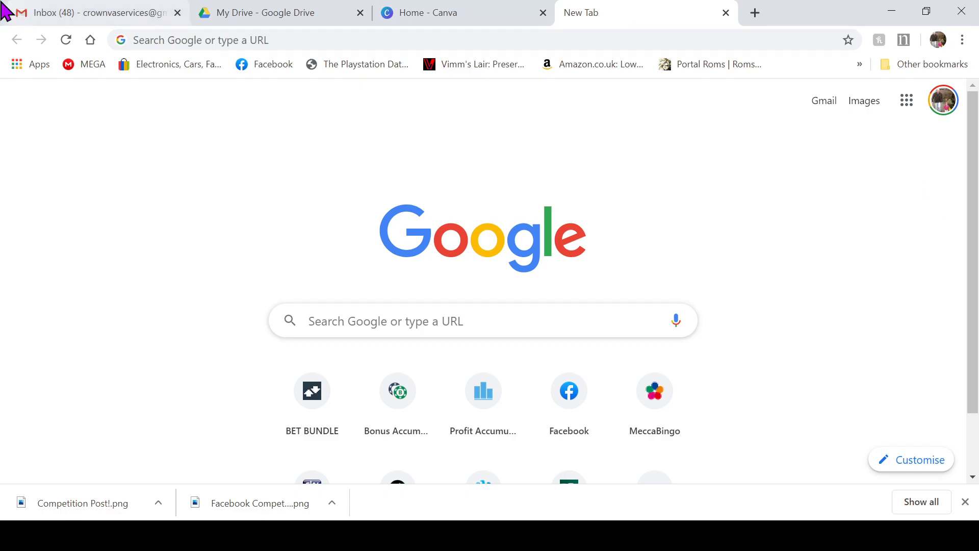
Step: Bring the Gmail Inbox tab to the front in Chrome
{"action": "left_click", "coordinate": [95, 11]}
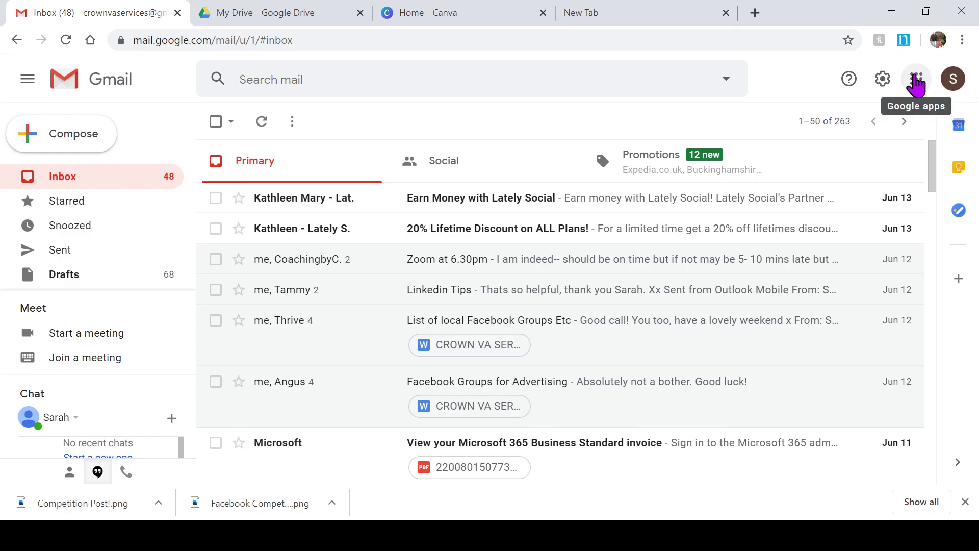
Step: Launch Google Drive from Gmail's Google apps grid
{"action": "left_click", "coordinate": [916, 82]}
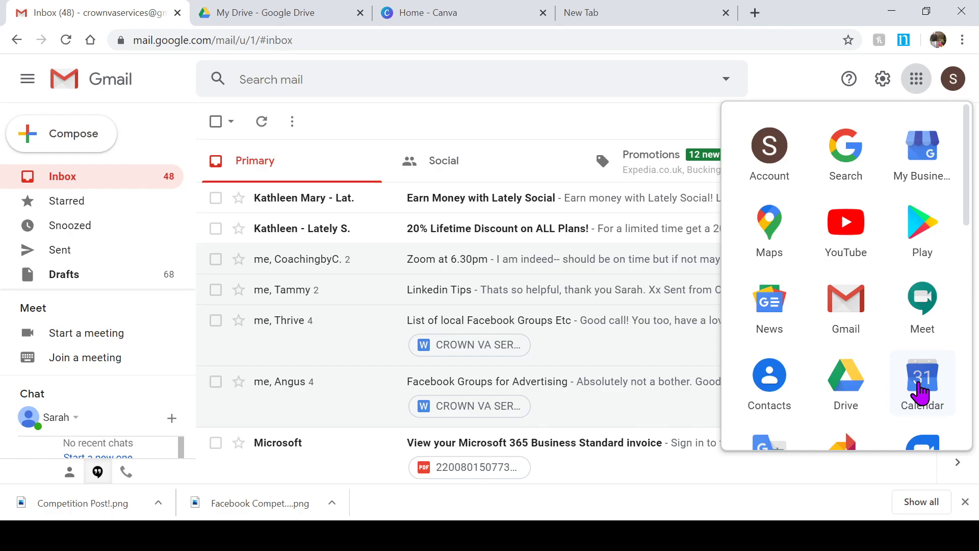
{"action": "left_click", "coordinate": [849, 390]}
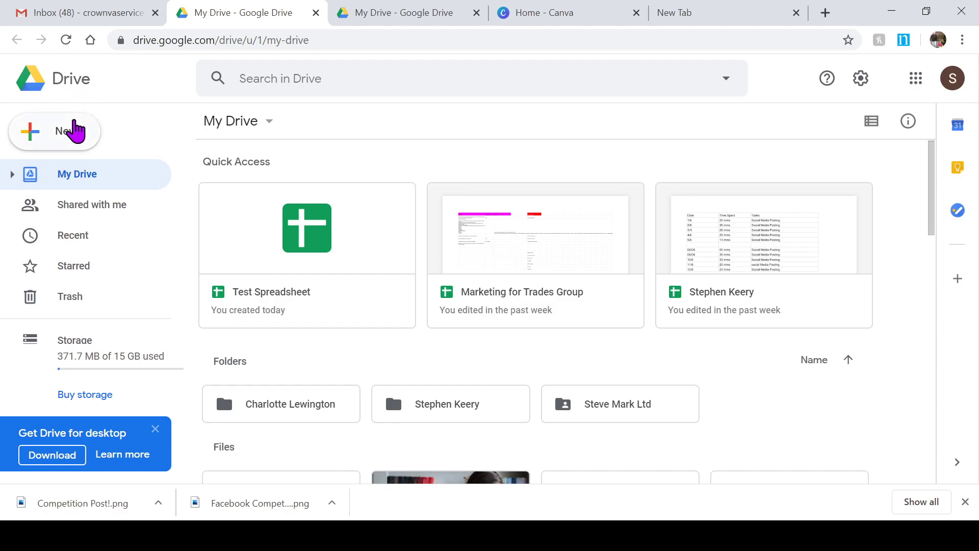
Step: Create a blank Google Sheets spreadsheet from Drive's New menu
{"action": "left_click", "coordinate": [71, 132]}
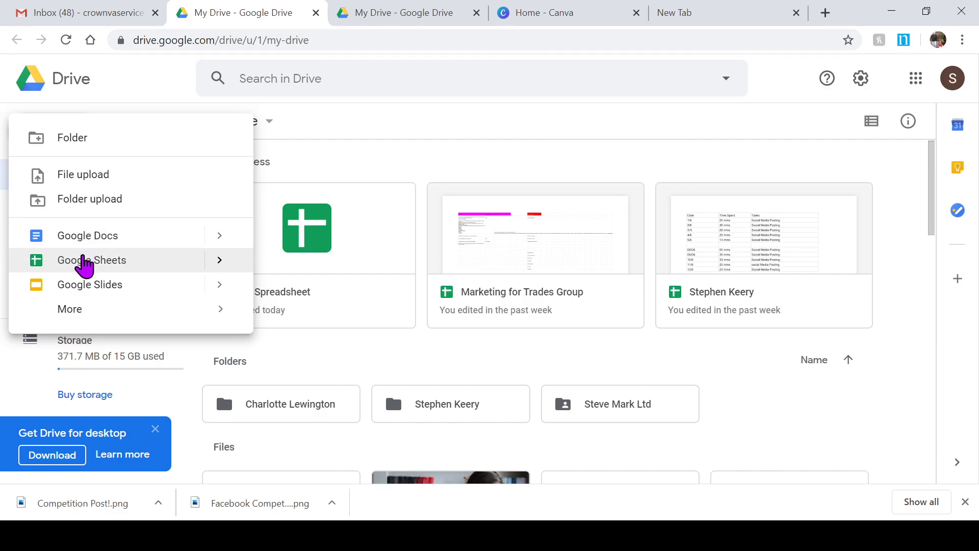
{"action": "left_click", "coordinate": [86, 261]}
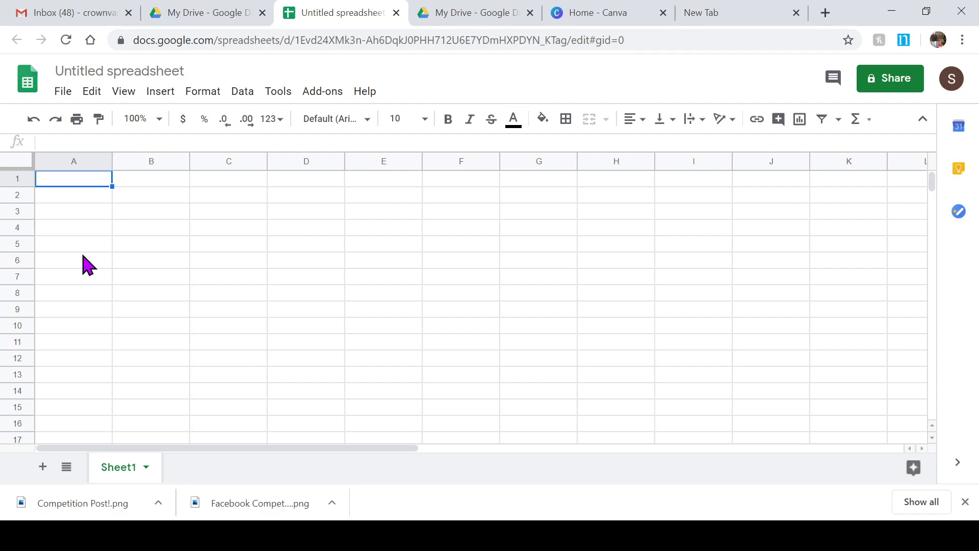
Step: Title the spreadsheet 'Competition Spreadsheet' and widen column A
{"action": "left_click", "coordinate": [112, 67]}
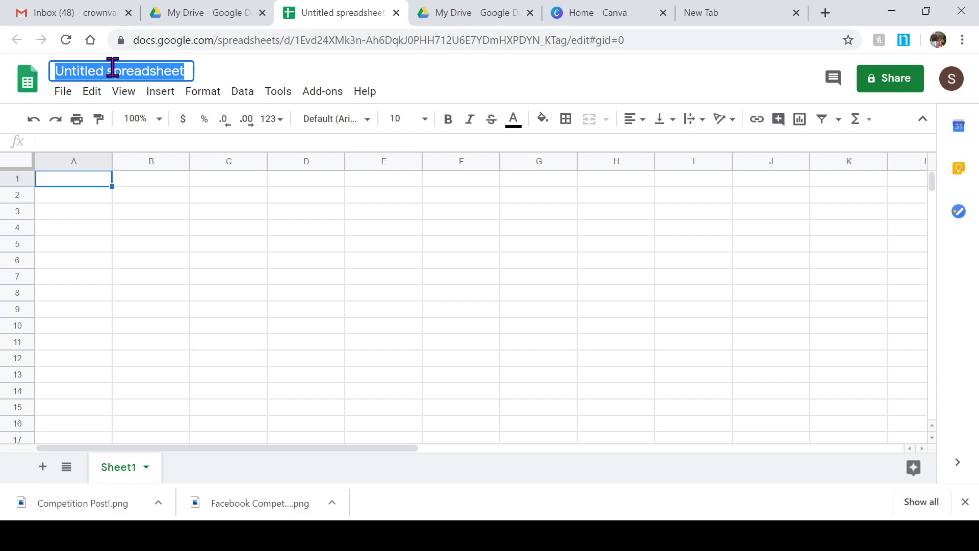
{"action": "type", "text": "Competition Spreadsheet"}
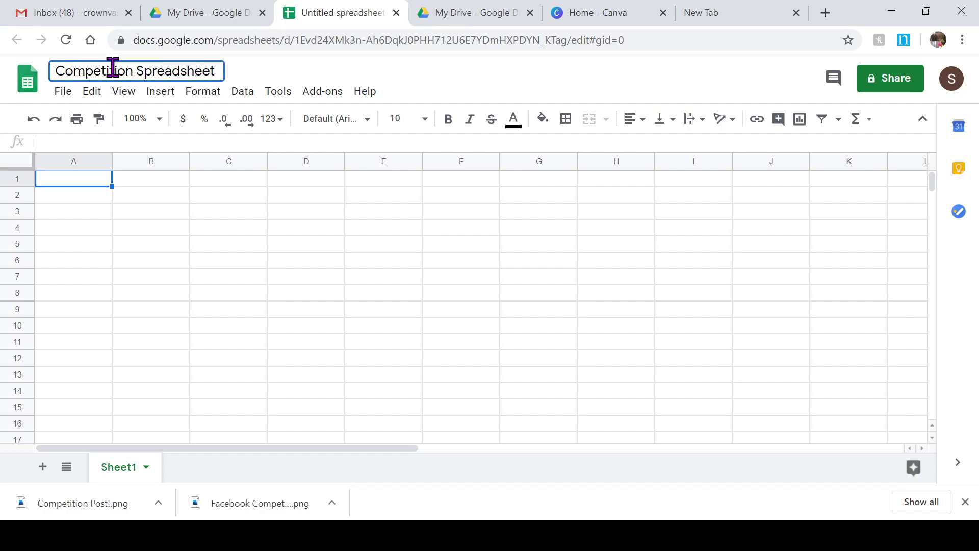
{"action": "key", "text": "Return"}
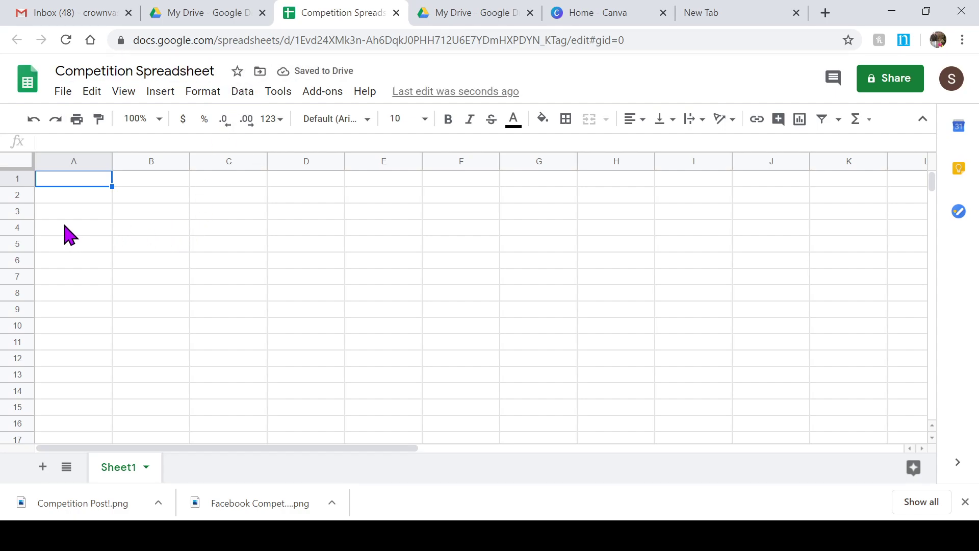
{"action": "left_click_drag", "start_coordinate": [111, 156], "coordinate": [172, 153]}
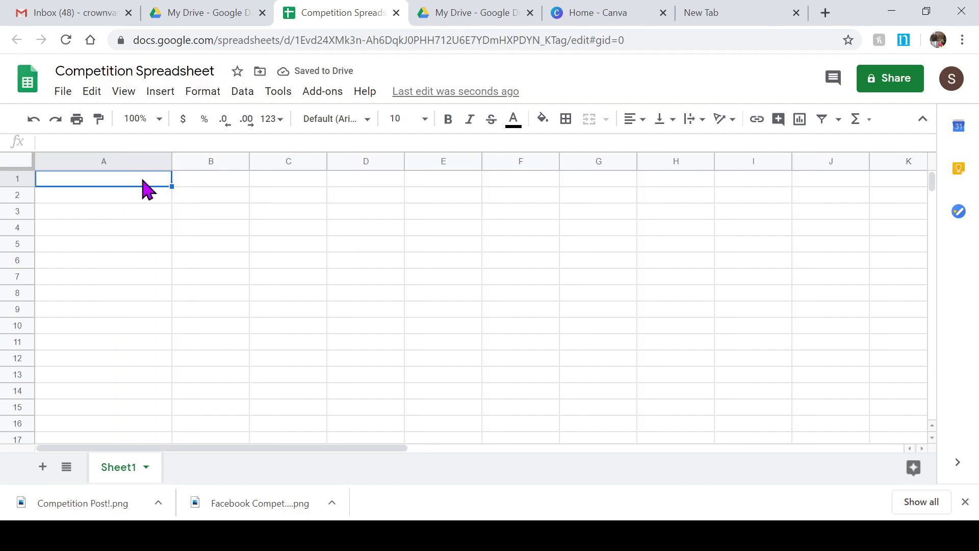
Step: Enter headers Outlet/shop Name, Contact, Email, Telephone, Competition Winner and Contact Info across A1:F1
{"action": "type", "text": "Outlet"}
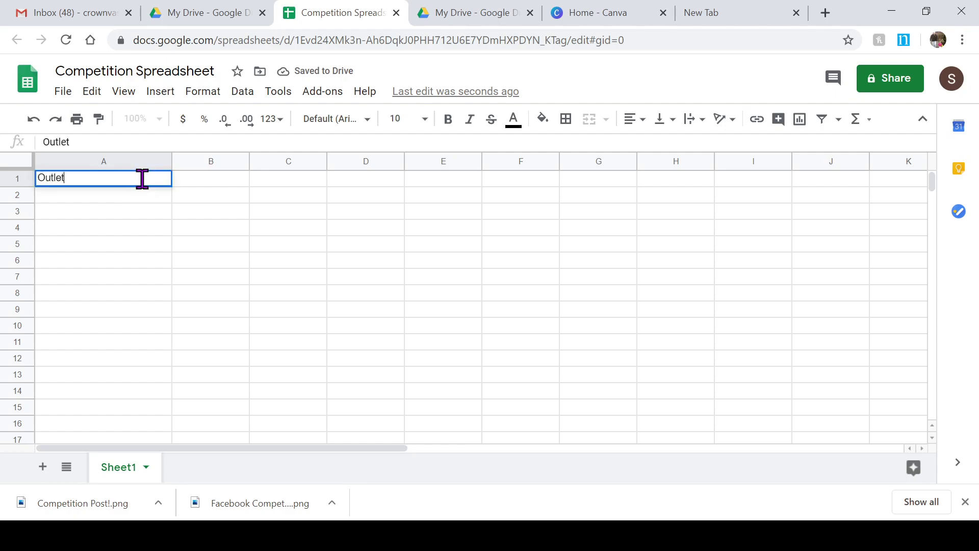
{"action": "type", "text": "/shop Name"}
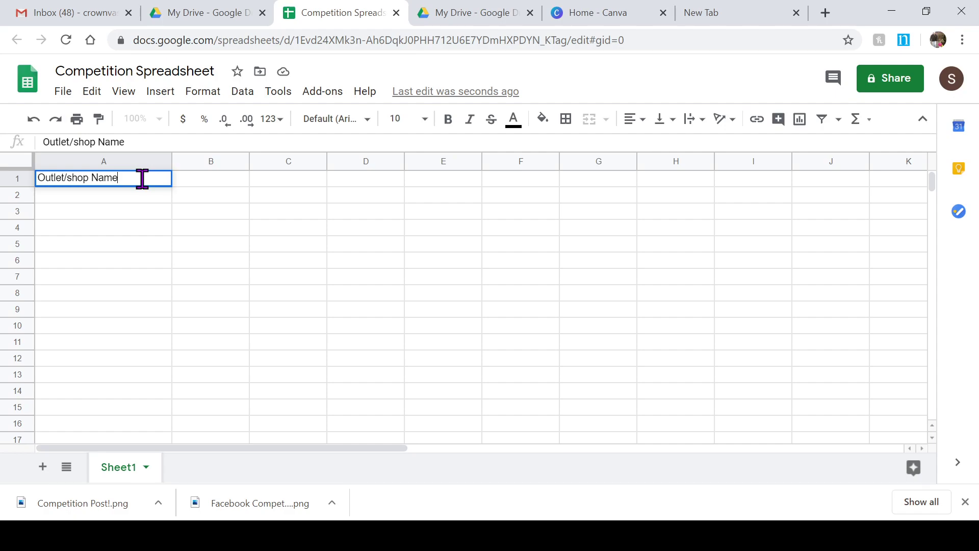
{"action": "key", "text": "Tab"}
{"action": "type", "text": "Contact"}
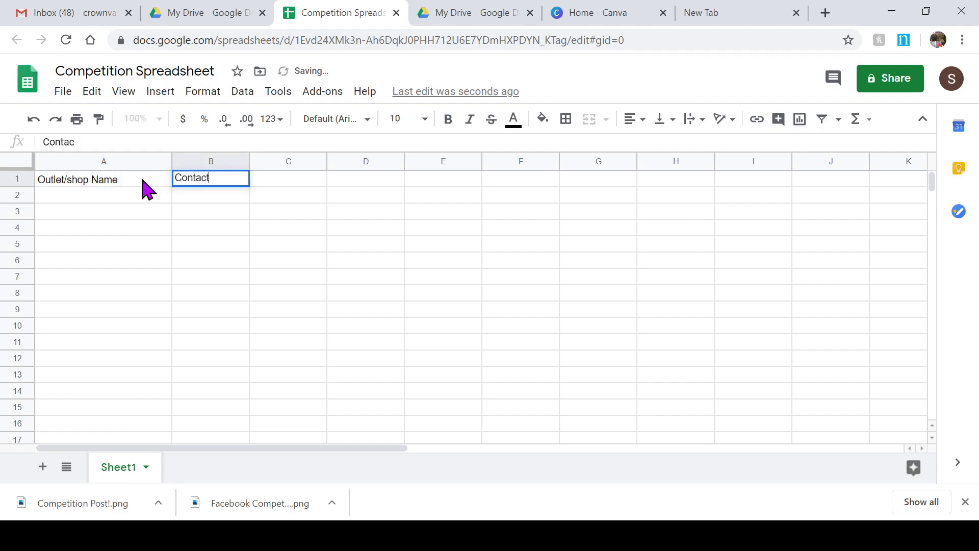
{"action": "key", "text": "Tab"}
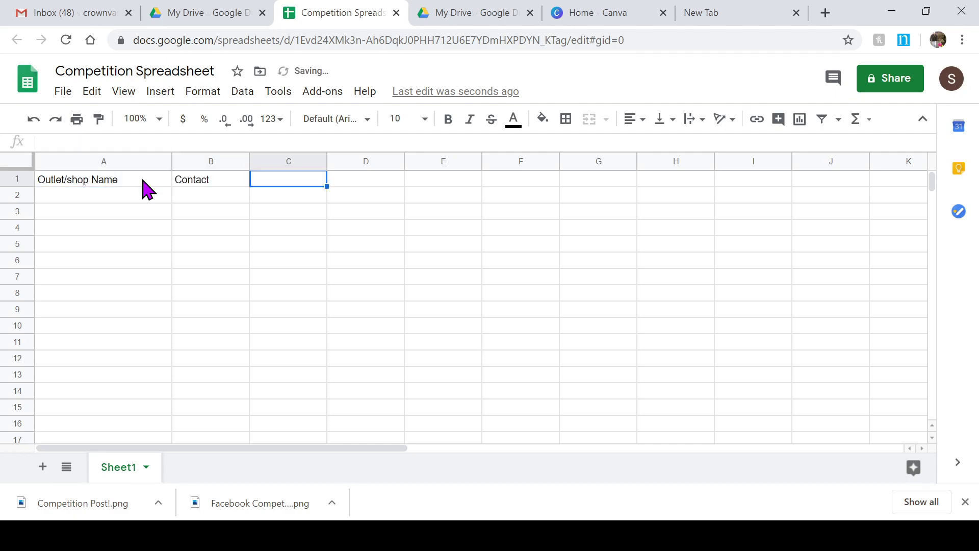
{"action": "type", "text": "Email"}
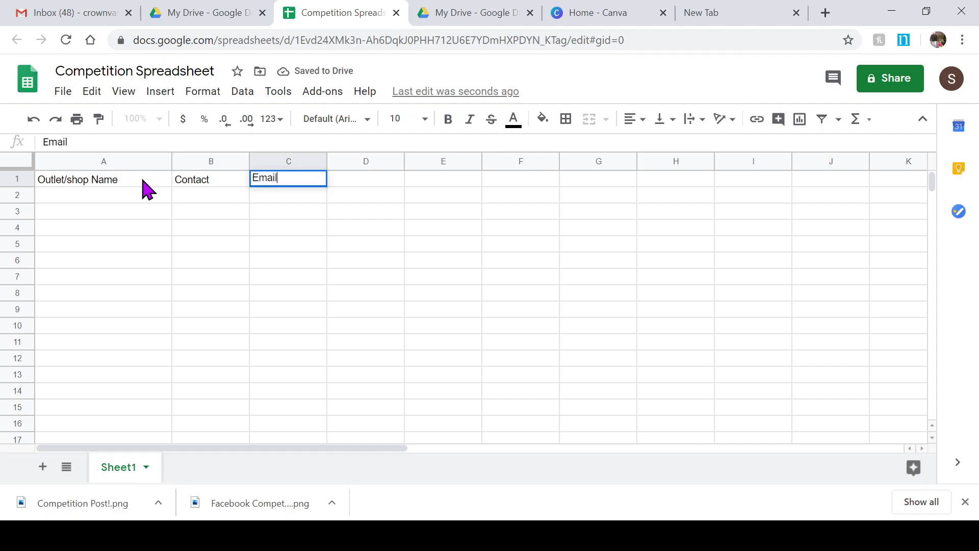
{"action": "key", "text": "Tab"}
{"action": "type", "text": "Telephone"}
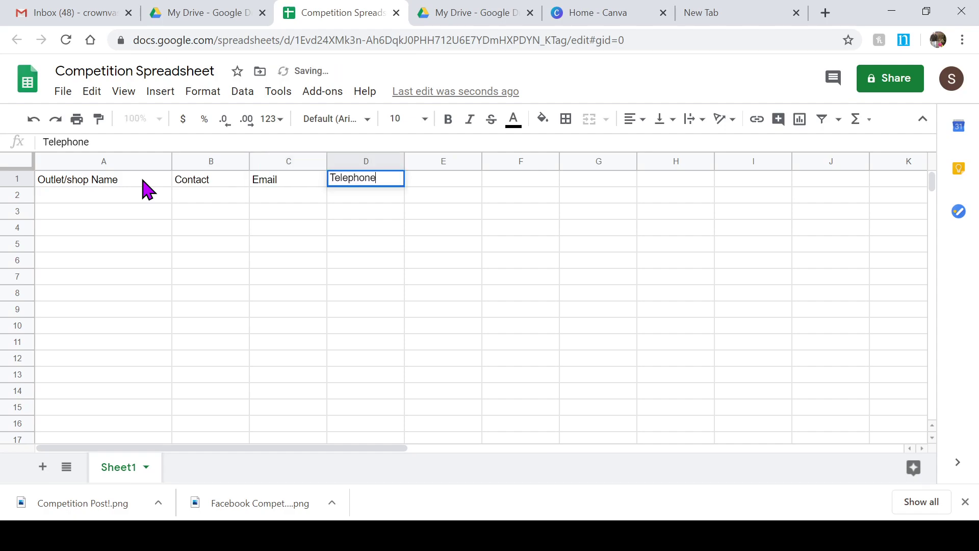
{"action": "key", "text": "Tab"}
{"action": "type", "text": "Compe"}
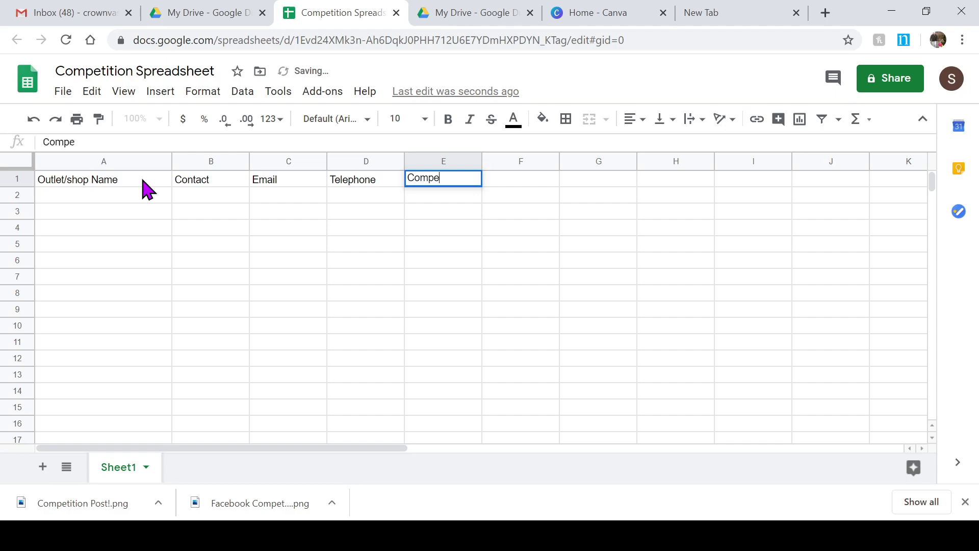
{"action": "type", "text": "tition Winner"}
{"action": "key", "text": "Tab"}
{"action": "type", "text": "T"}
{"action": "key", "text": "BackSpace"}
{"action": "type", "text": "Contact Info"}
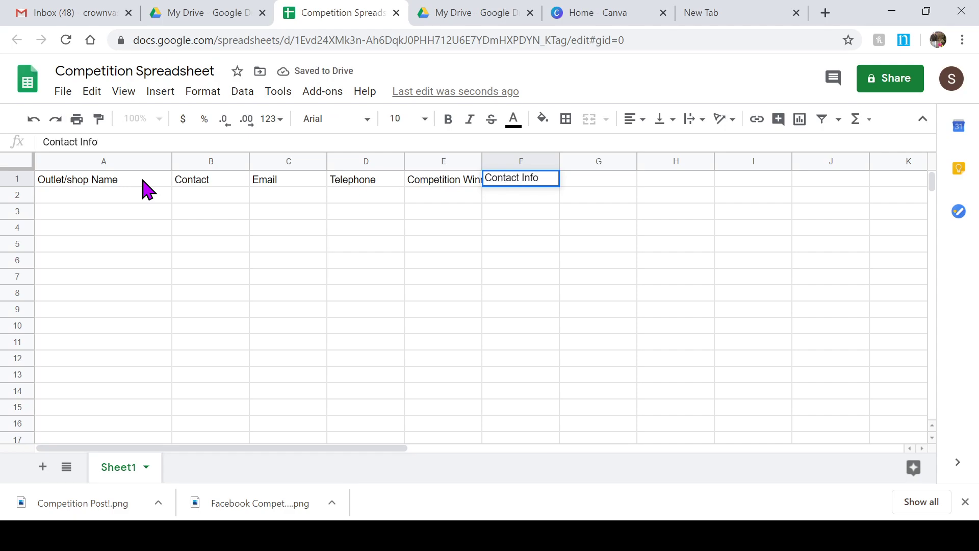
Step: Widen column E and fill the header row A1:F1 orange
{"action": "left_click", "coordinate": [431, 260]}
{"action": "left_click_drag", "start_coordinate": [482, 162], "coordinate": [517, 162]}
{"action": "left_click", "coordinate": [109, 186]}
{"action": "left_click_drag", "start_coordinate": [109, 187], "coordinate": [568, 185]}
{"action": "left_click", "coordinate": [542, 120]}
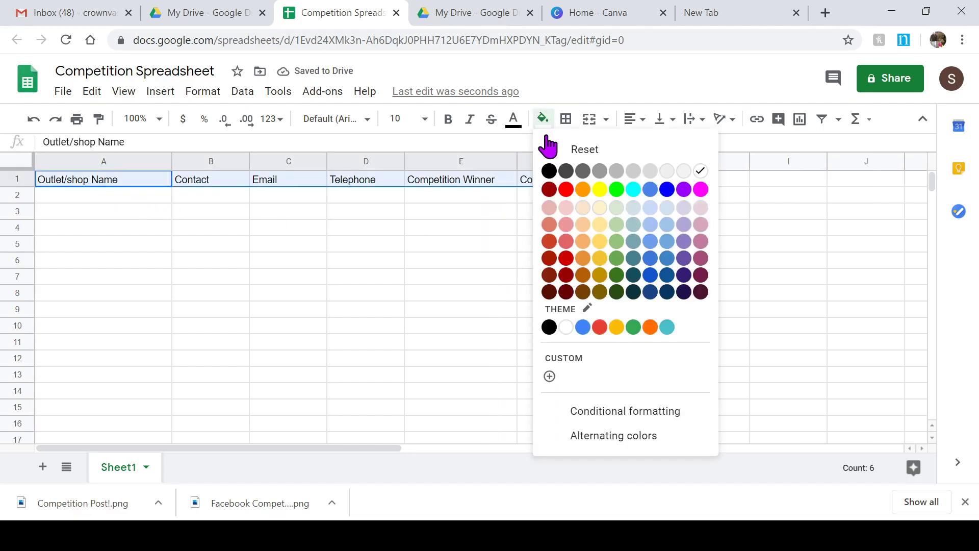
{"action": "left_click", "coordinate": [567, 188]}
{"action": "left_click", "coordinate": [366, 325]}
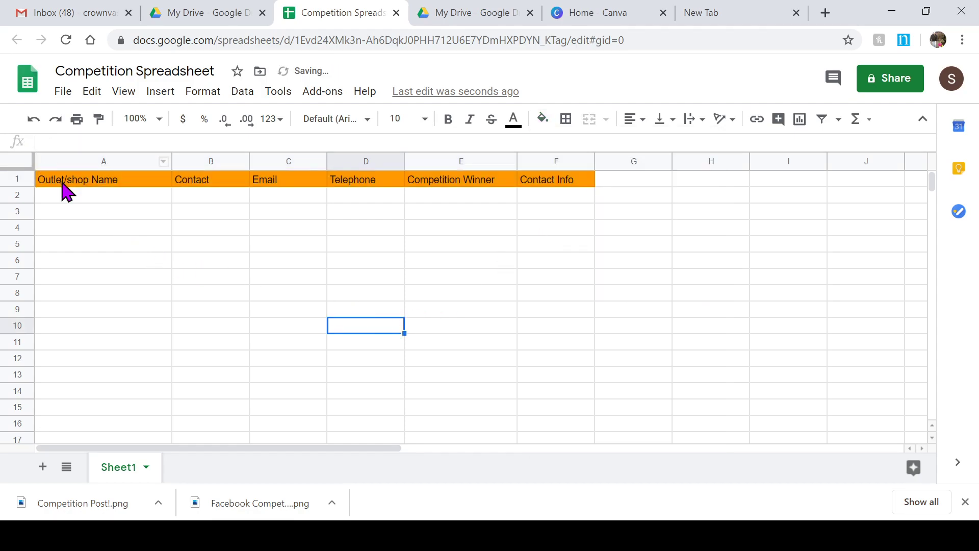
Step: Apply all borders to every cell in A1:F15
{"action": "left_click_drag", "start_coordinate": [77, 179], "coordinate": [577, 418]}
{"action": "left_click", "coordinate": [565, 119]}
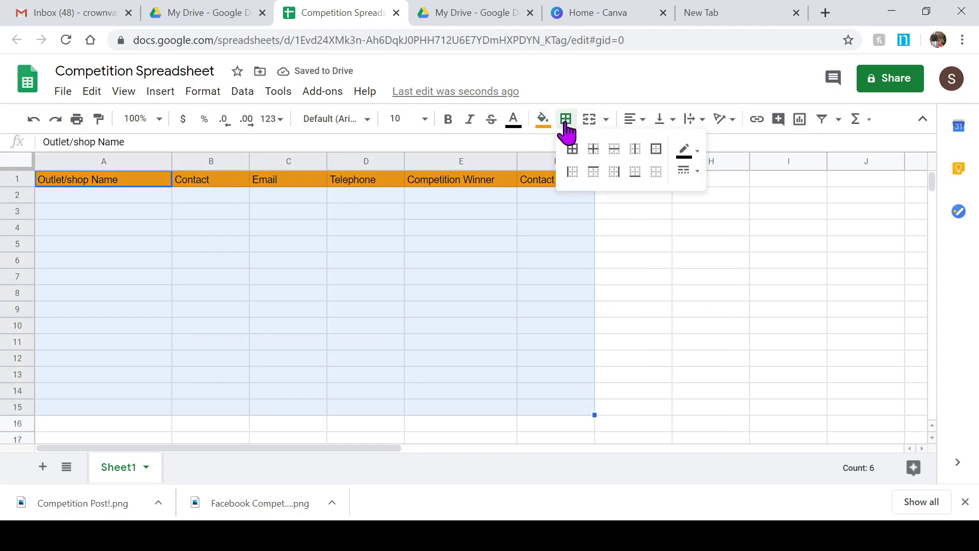
{"action": "left_click", "coordinate": [569, 149]}
{"action": "left_click", "coordinate": [657, 296]}
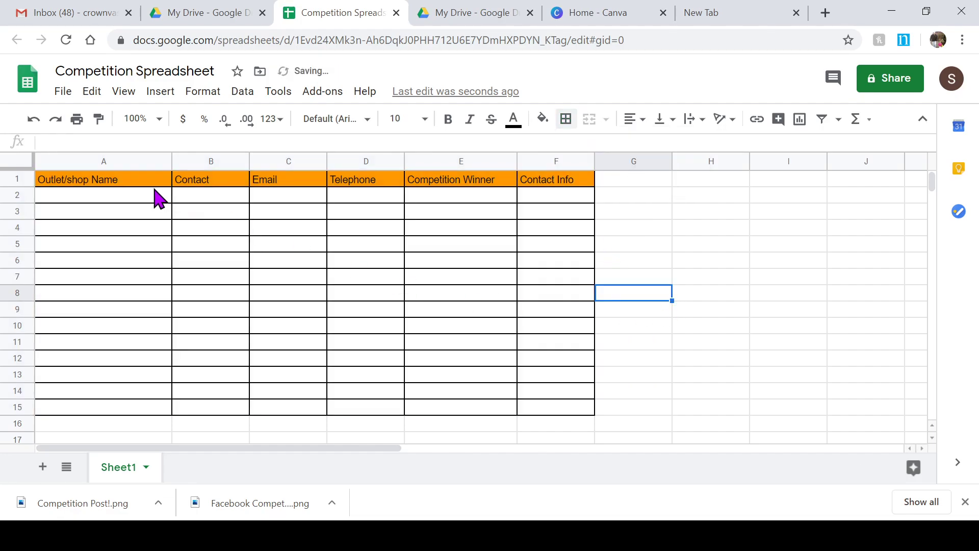
{"action": "left_click", "coordinate": [95, 196]}
Step: Fill row 2 with Coffee Shop, the contact's name, e-mail, telephone, winner's name and contact number
{"action": "type", "text": "Sarah;s"}
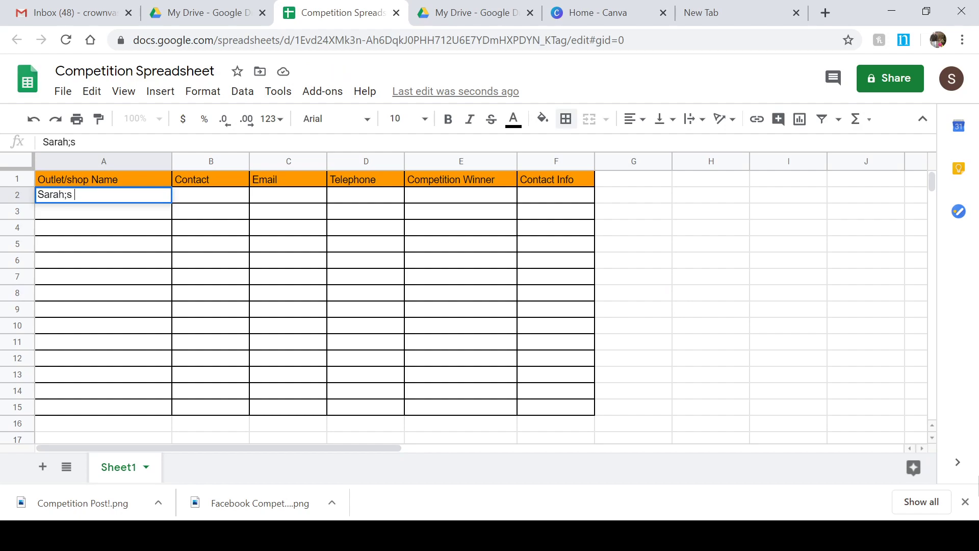
{"action": "key", "text": "BackSpace"}
{"action": "type", "text": "Coffee Shop"}
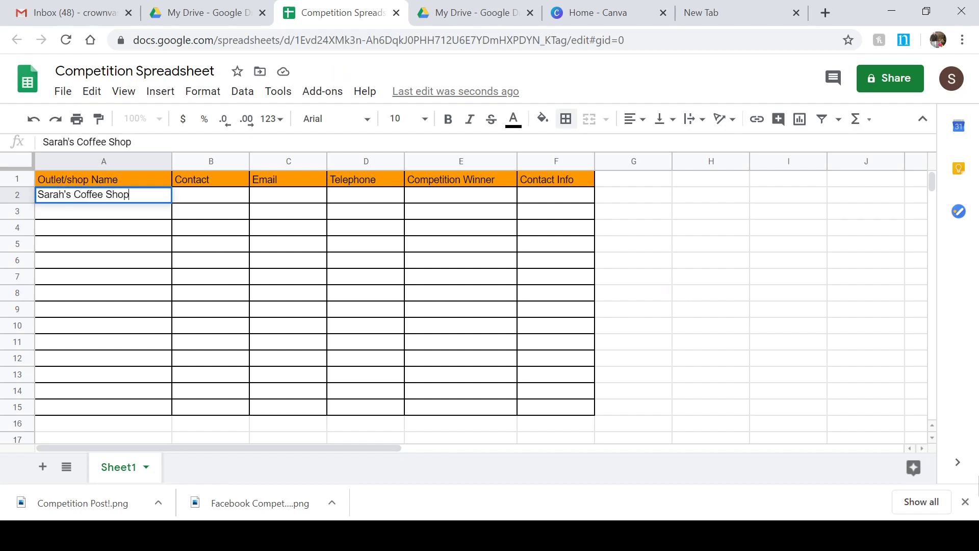
{"action": "key", "text": "Tab"}
{"action": "type", "text": "Sarah"}
{"action": "key", "text": "Tab"}
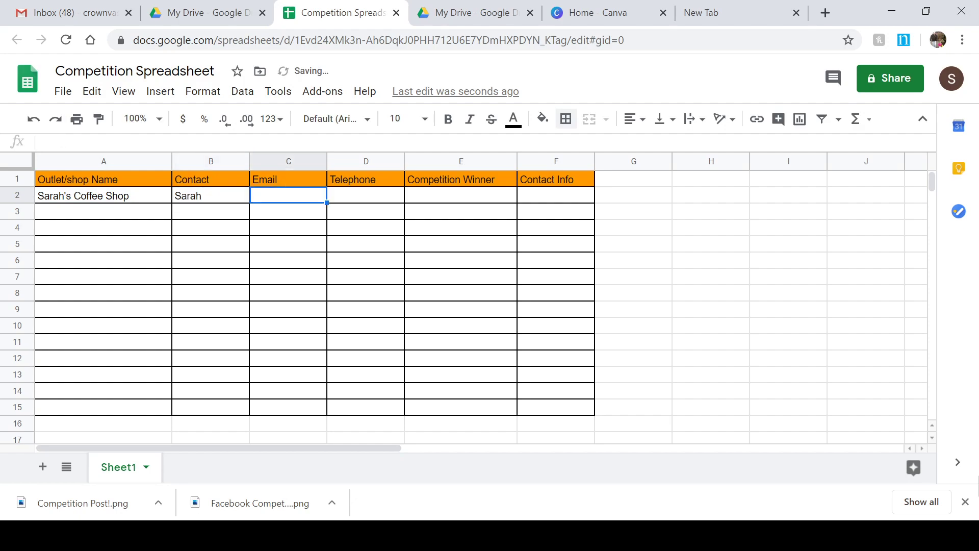
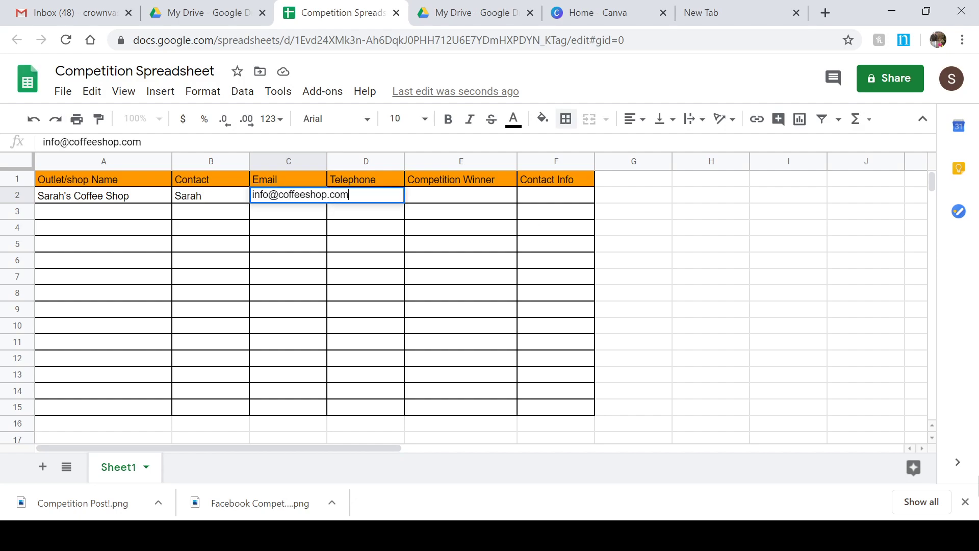
{"action": "key", "text": "Tab"}
{"action": "type", "text": "02255454"}
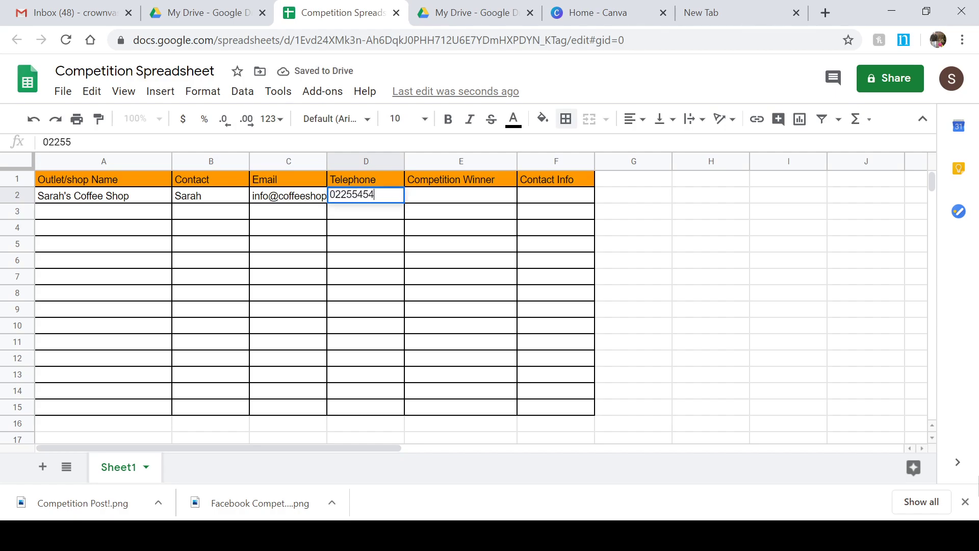
{"action": "key", "text": "Tab"}
{"action": "type", "text": "Joe Bloggs"}
{"action": "key", "text": "Tab"}
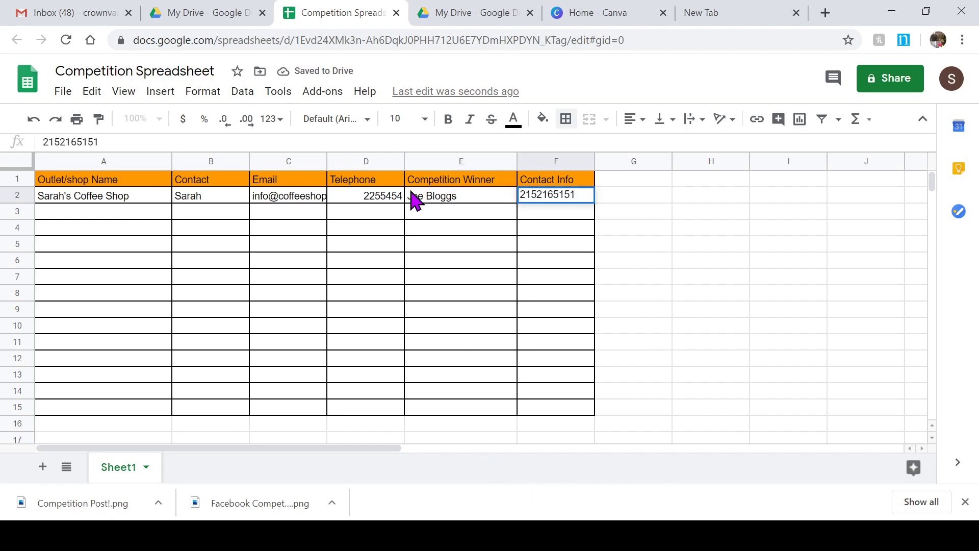
Step: Widen column C so the full e-mail address fits
{"action": "left_click_drag", "start_coordinate": [320, 159], "coordinate": [347, 197]}
{"action": "left_click", "coordinate": [415, 261]}
{"action": "left_click", "coordinate": [357, 294]}
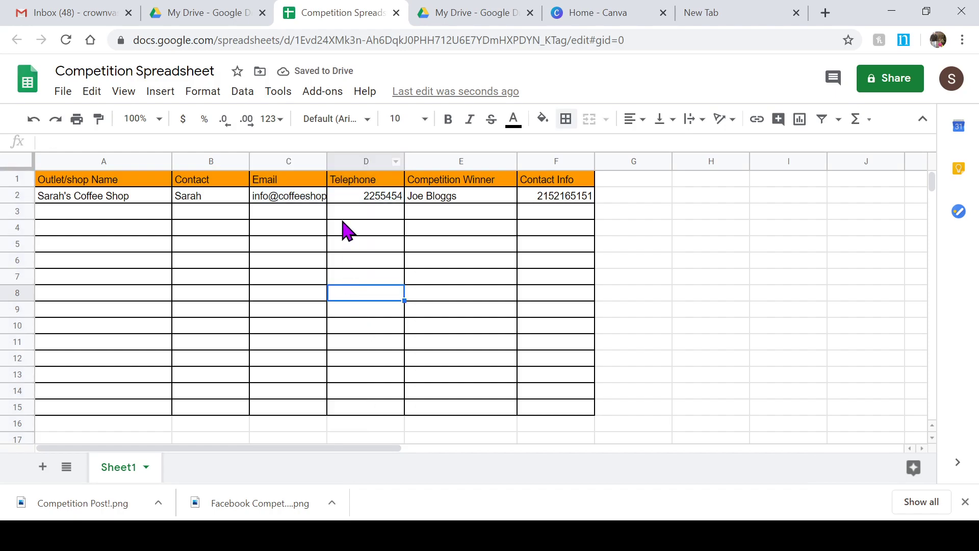
{"action": "left_click_drag", "start_coordinate": [324, 162], "coordinate": [357, 164]}
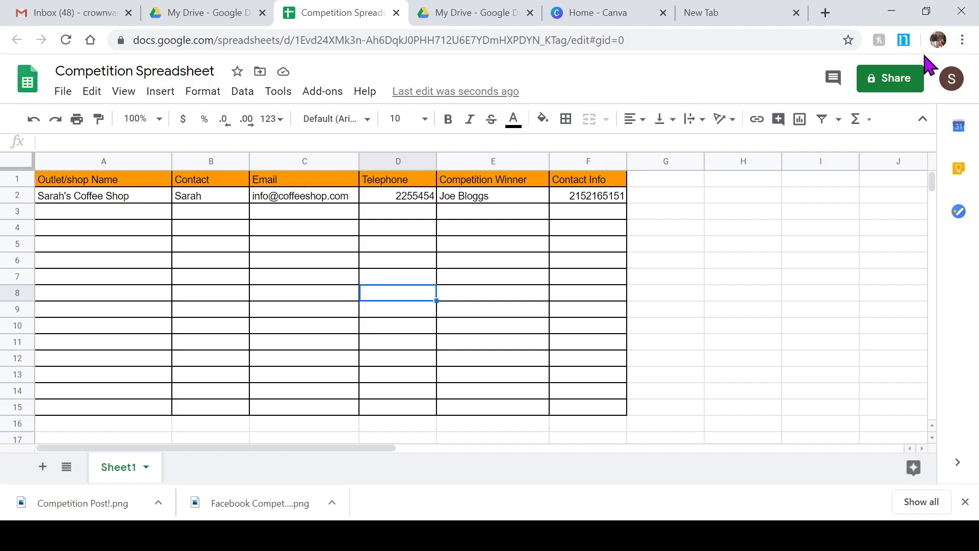
Step: Check the Share settings without changes, then narrow column A to fit the shop name
{"action": "left_click", "coordinate": [901, 78]}
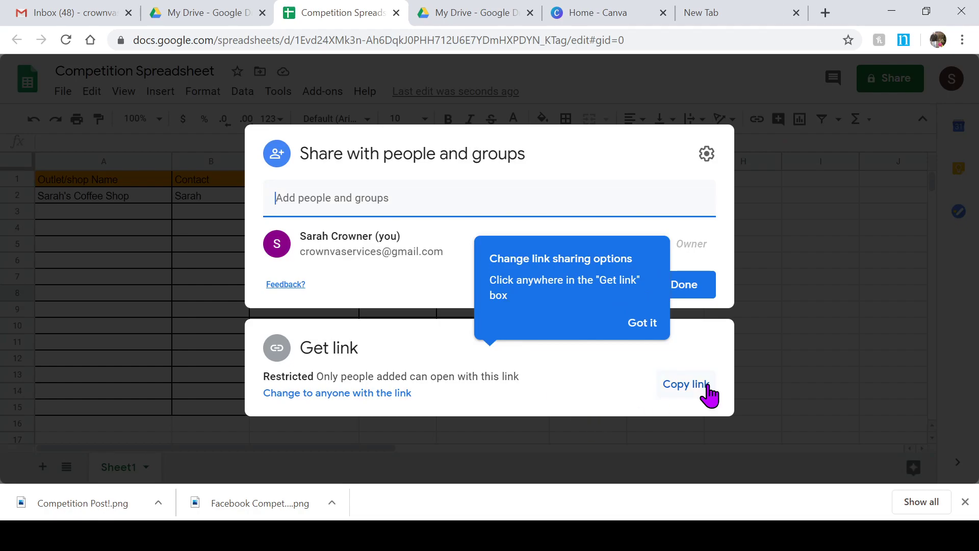
{"action": "left_click", "coordinate": [807, 299]}
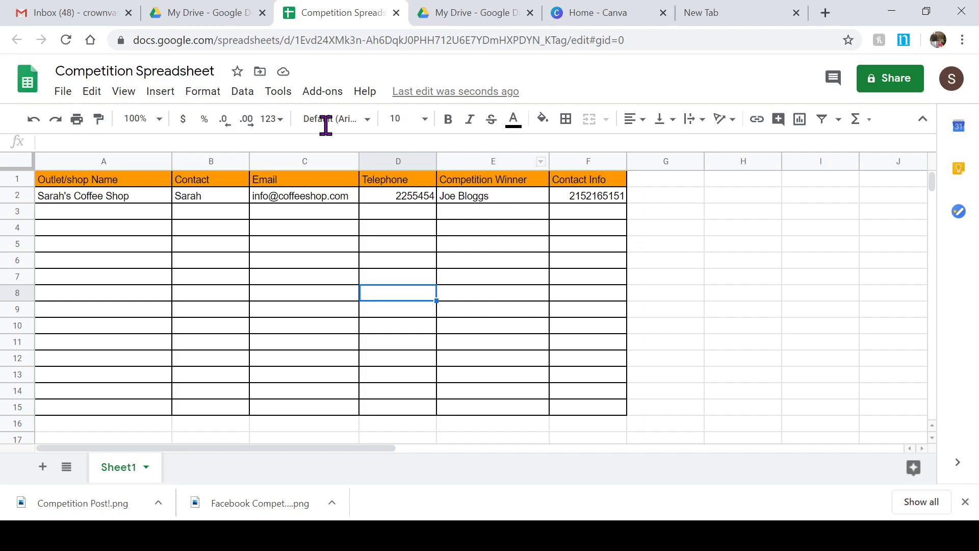
{"action": "left_click_drag", "start_coordinate": [172, 161], "coordinate": [151, 163]}
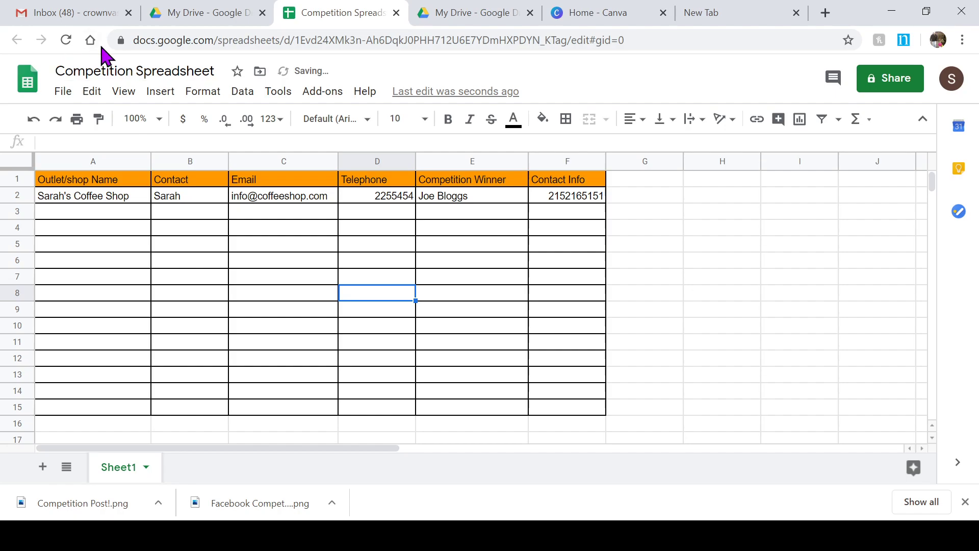
Step: Close Competition Spreadsheet, reload My Drive to list it, and move to the new tab
{"action": "left_click", "coordinate": [396, 14]}
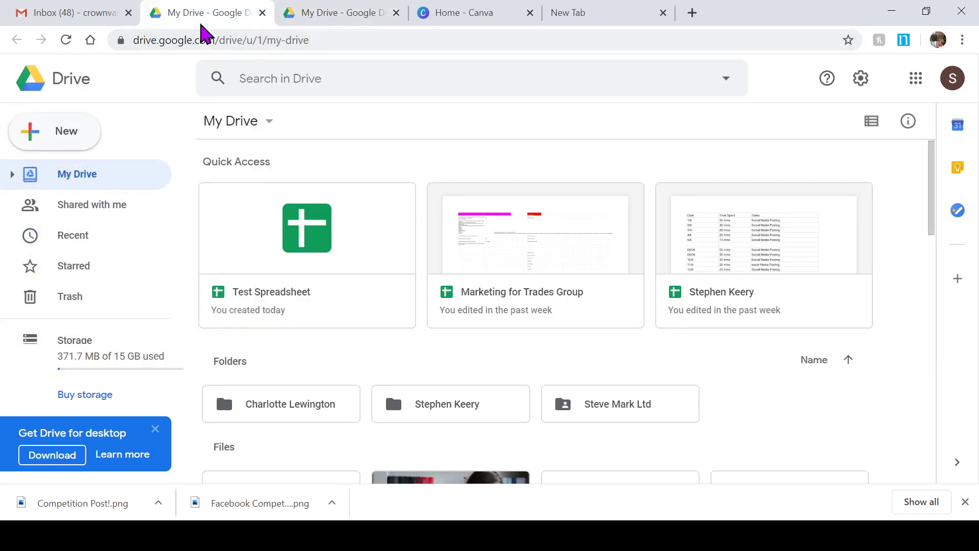
{"action": "left_click", "coordinate": [65, 40]}
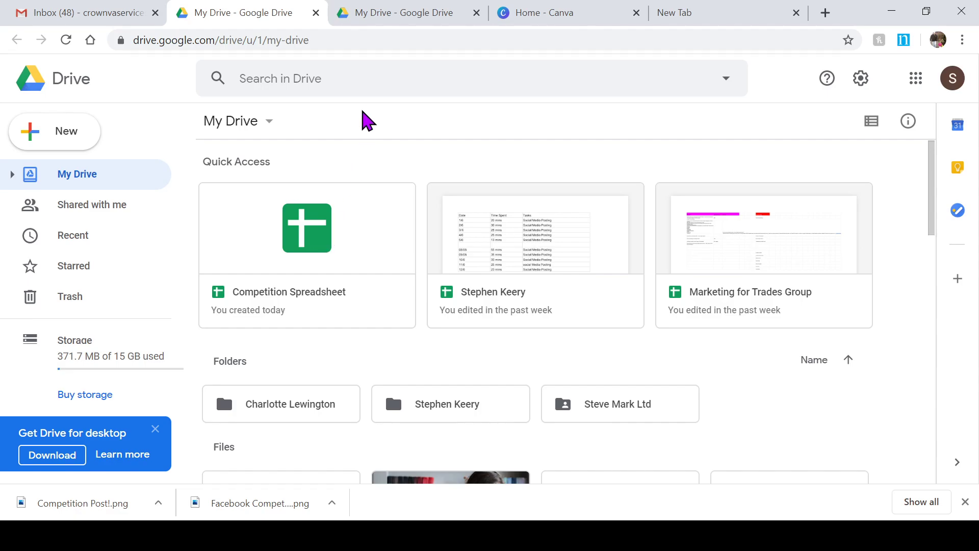
{"action": "left_click", "coordinate": [749, 12]}
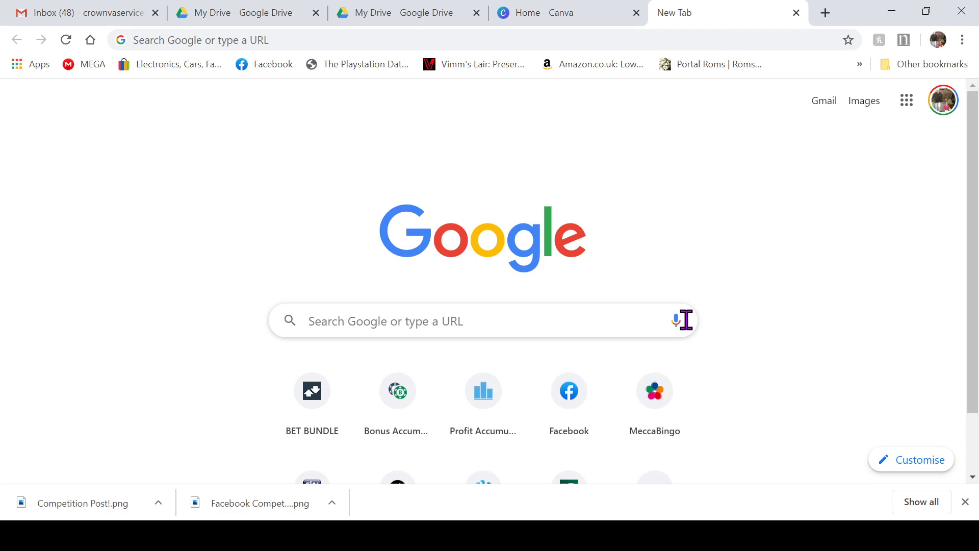
Step: On Canva's home page, choose Facebook Post from the Create a design list
{"action": "left_click", "coordinate": [535, 19]}
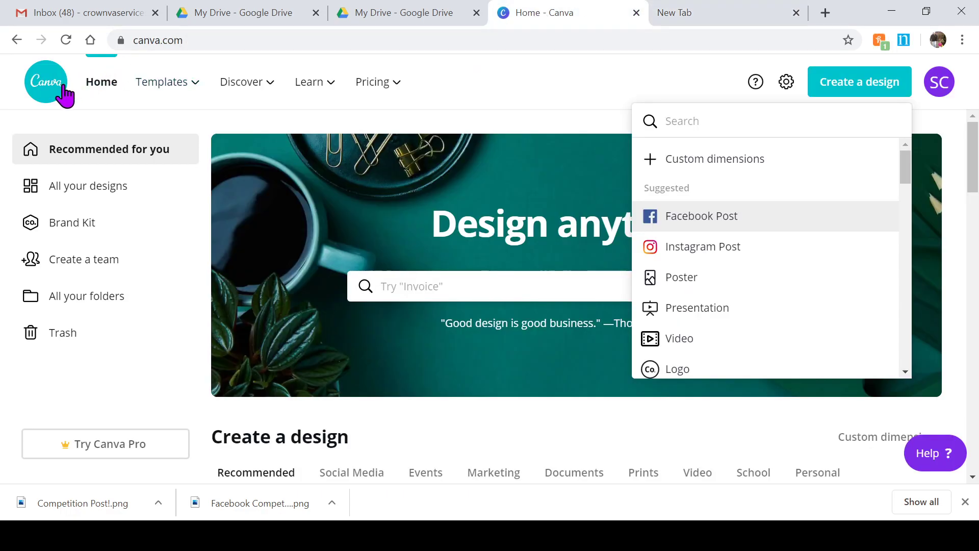
{"action": "left_click", "coordinate": [93, 88]}
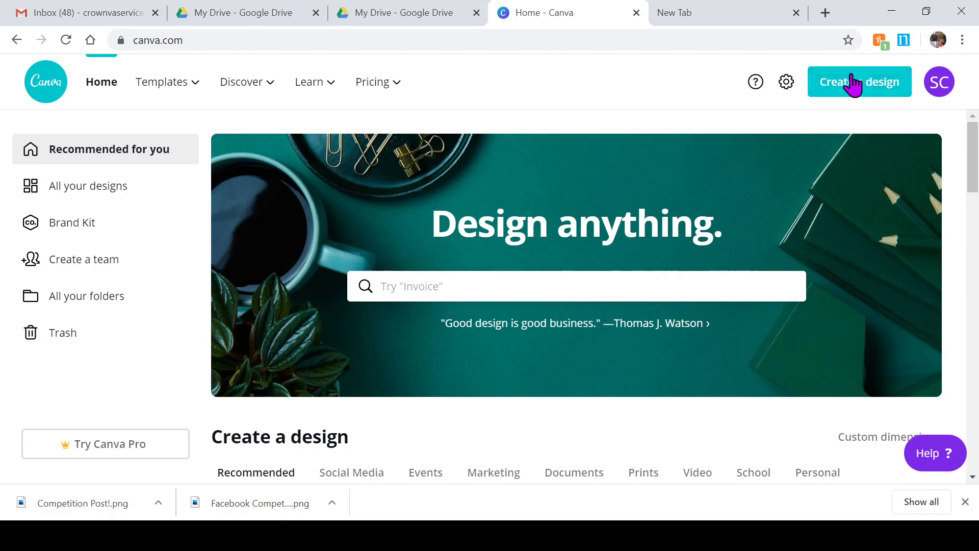
{"action": "left_click", "coordinate": [859, 88]}
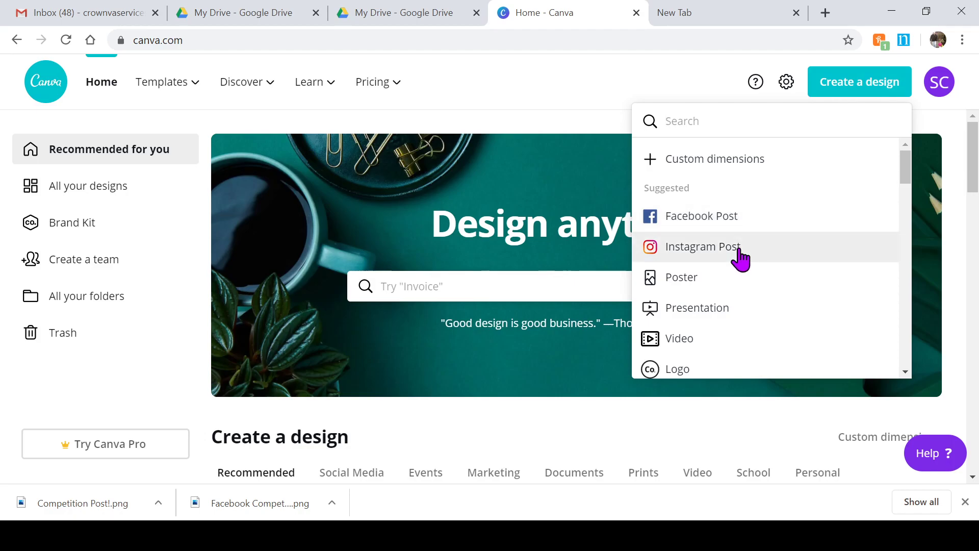
{"action": "left_click", "coordinate": [709, 218]}
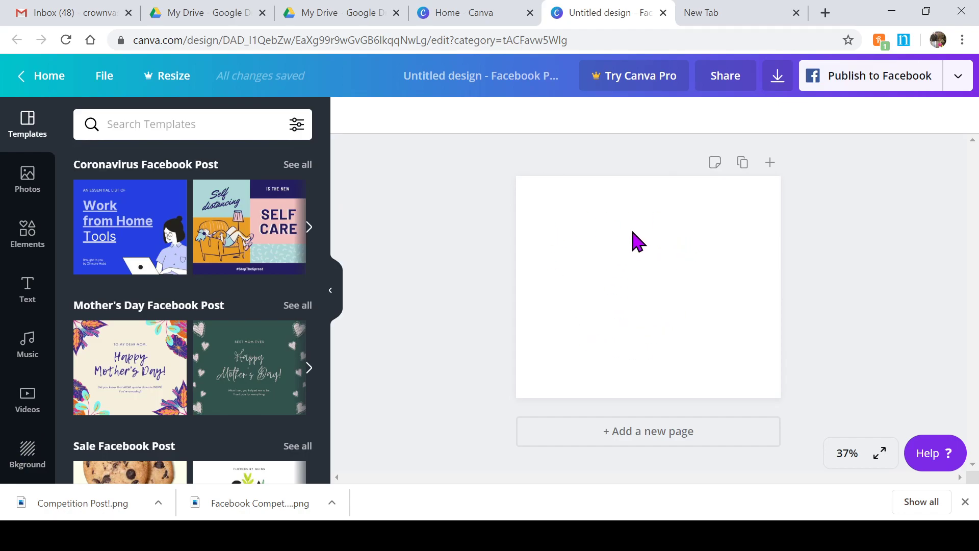
Step: Set the turquoise sea photo as the post's page background
{"action": "left_click", "coordinate": [26, 459]}
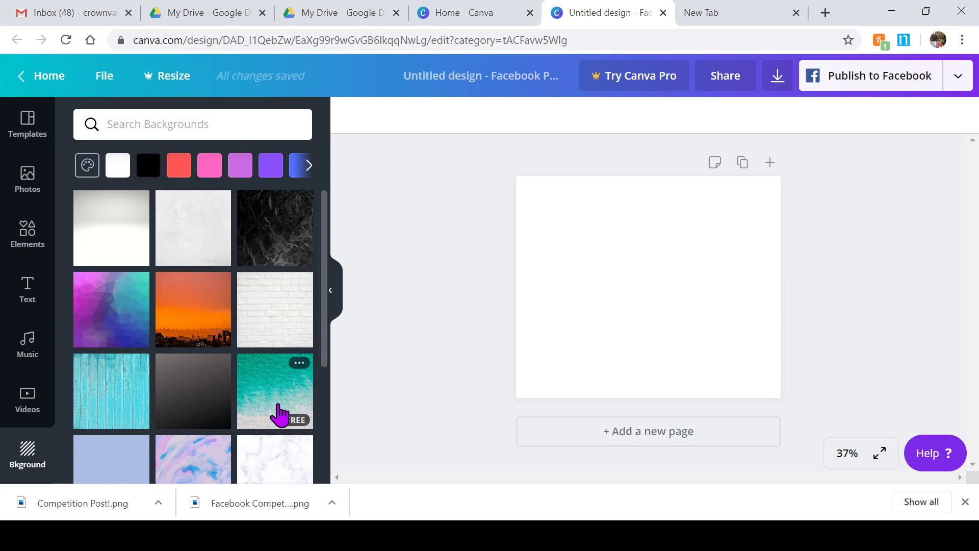
{"action": "left_click", "coordinate": [279, 414]}
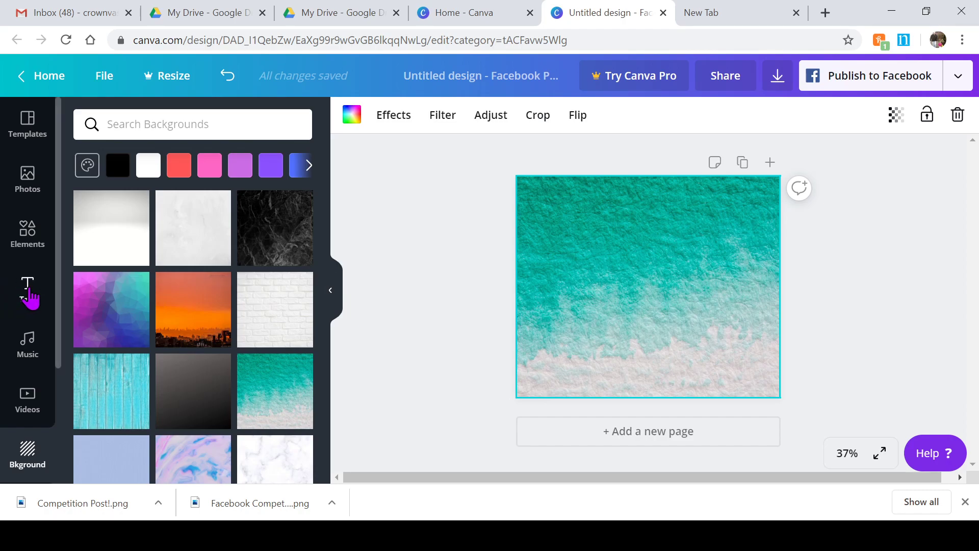
{"action": "left_click", "coordinate": [29, 295]}
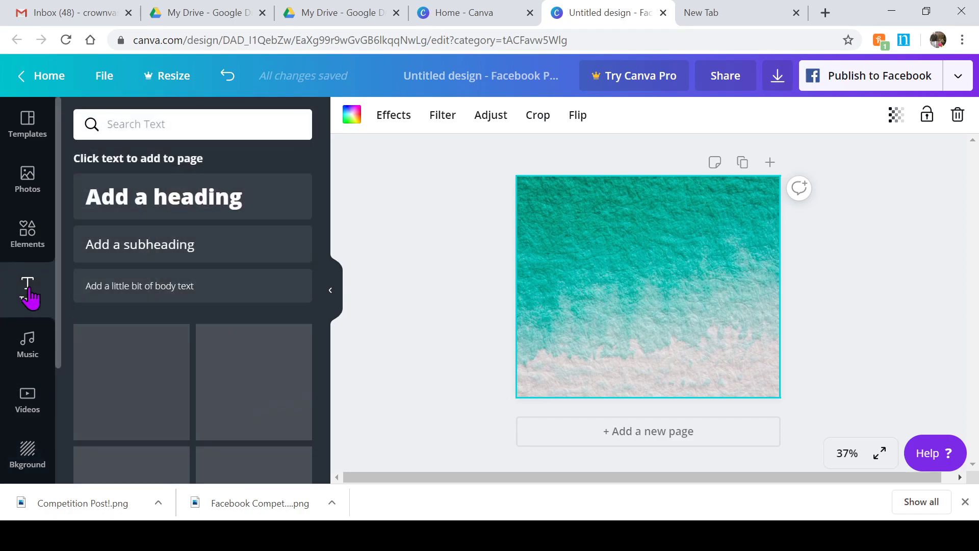
Step: Add a 'Facebook Competition' heading and move it up into the top of the teal background
{"action": "left_click", "coordinate": [196, 207]}
{"action": "type", "text": "Fac"}
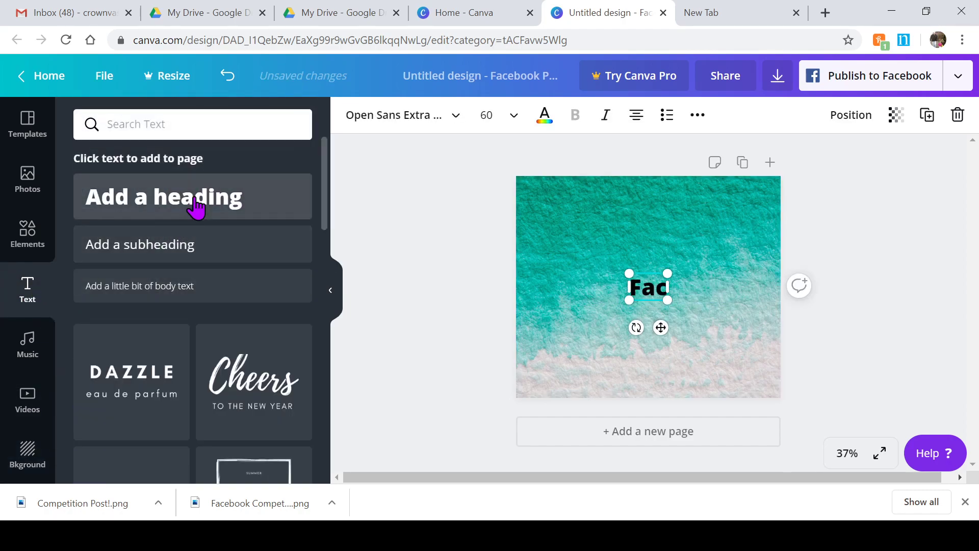
{"action": "type", "text": "ebook Co"}
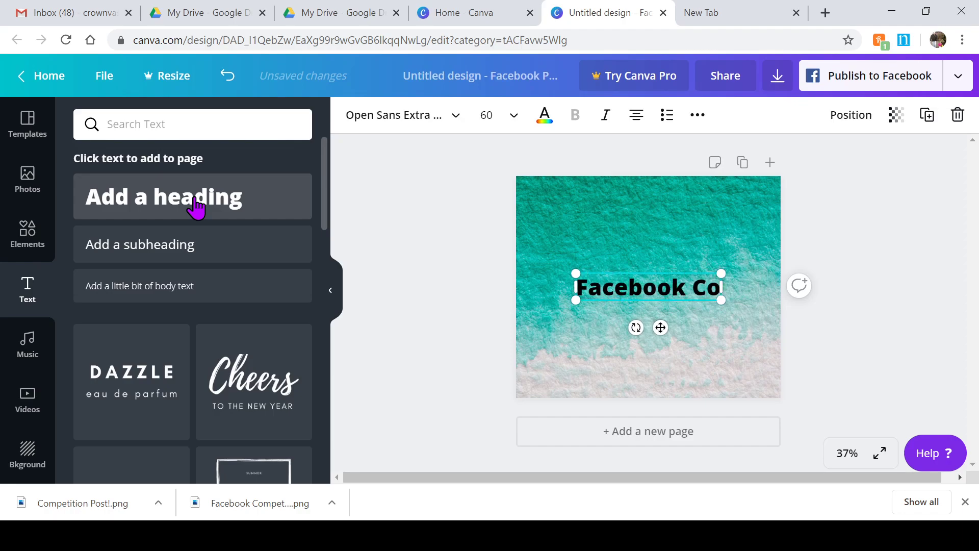
{"action": "type", "text": "mpetition"}
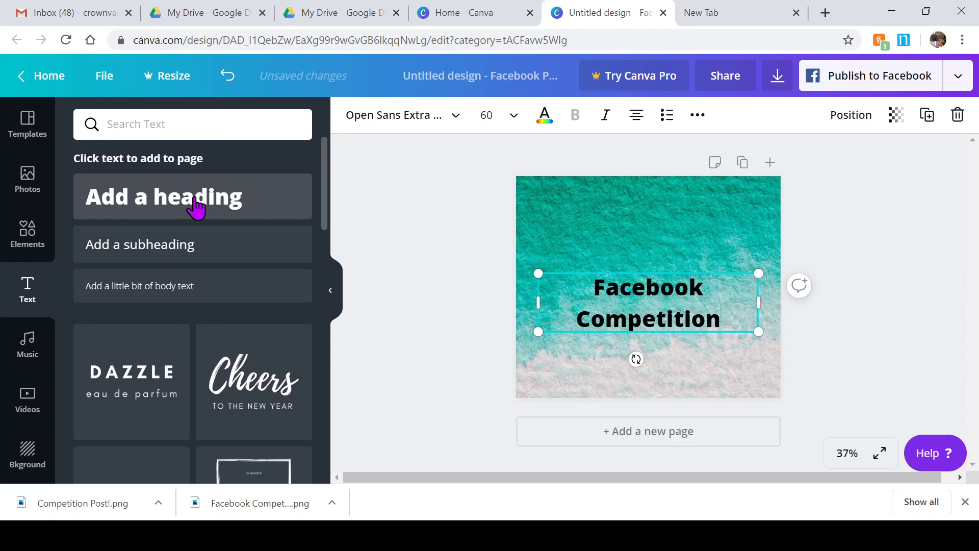
{"action": "left_click", "coordinate": [699, 357]}
{"action": "left_click", "coordinate": [696, 304]}
{"action": "left_click_drag", "start_coordinate": [696, 305], "coordinate": [691, 261]}
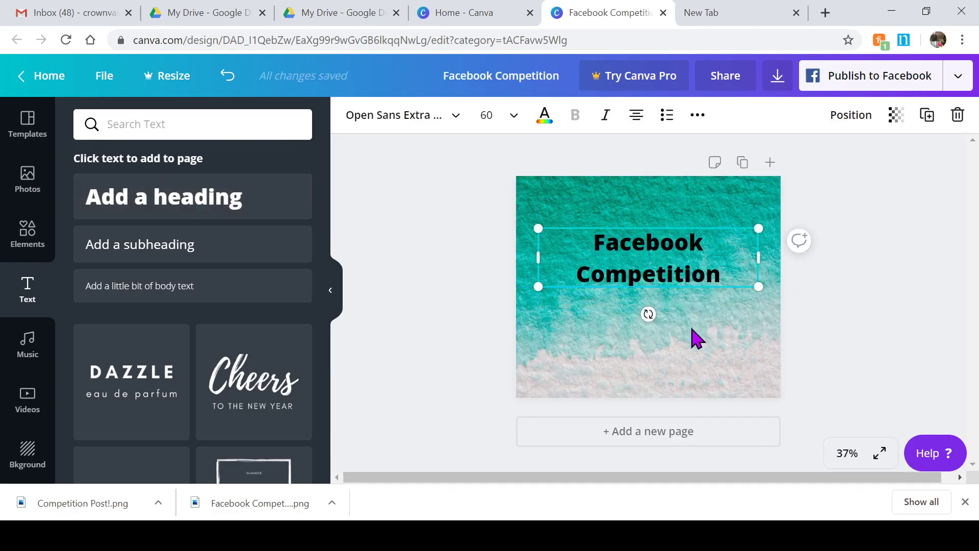
{"action": "left_click", "coordinate": [692, 330]}
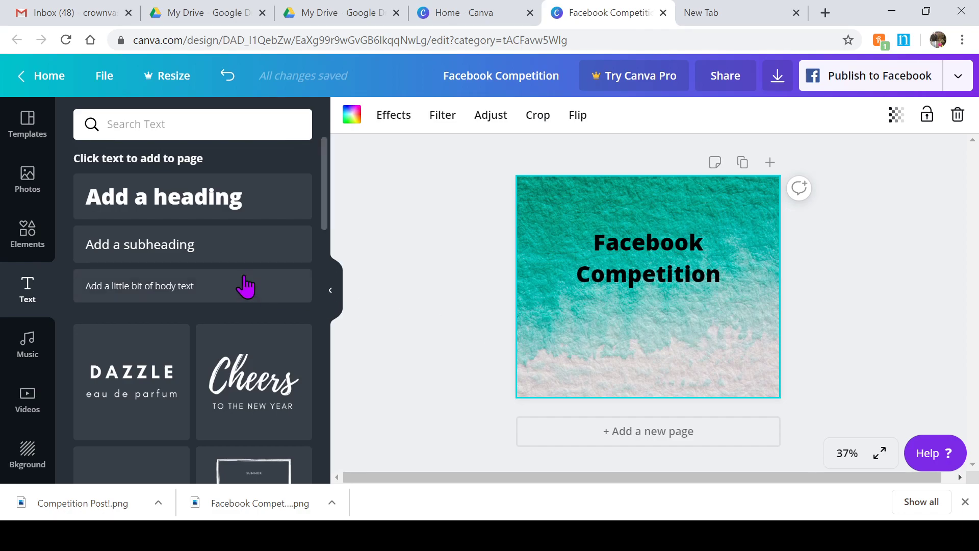
Step: Add a 'Revitalise the High Street' subheading and centre it beneath the heading
{"action": "left_click", "coordinate": [167, 250]}
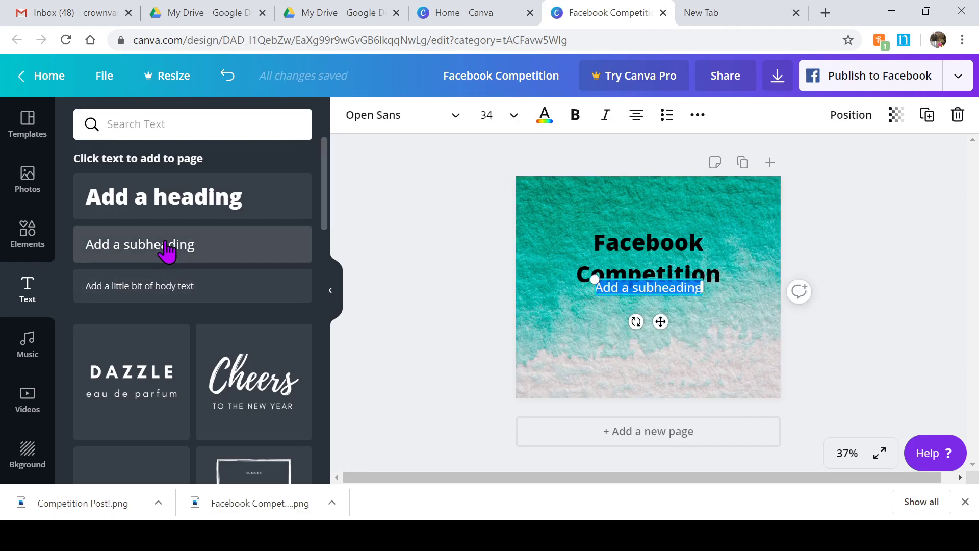
{"action": "type", "text": "Revitali"}
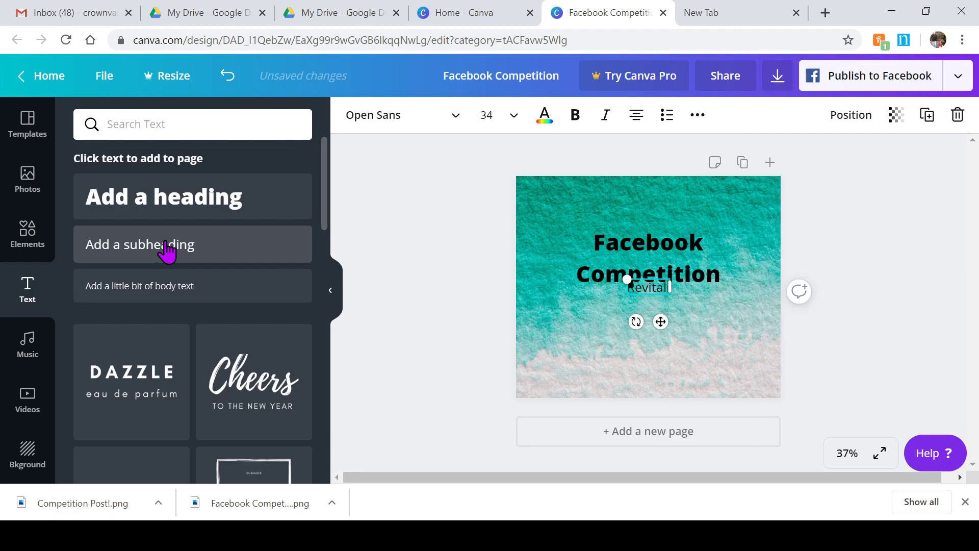
{"action": "type", "text": "se the Hie"}
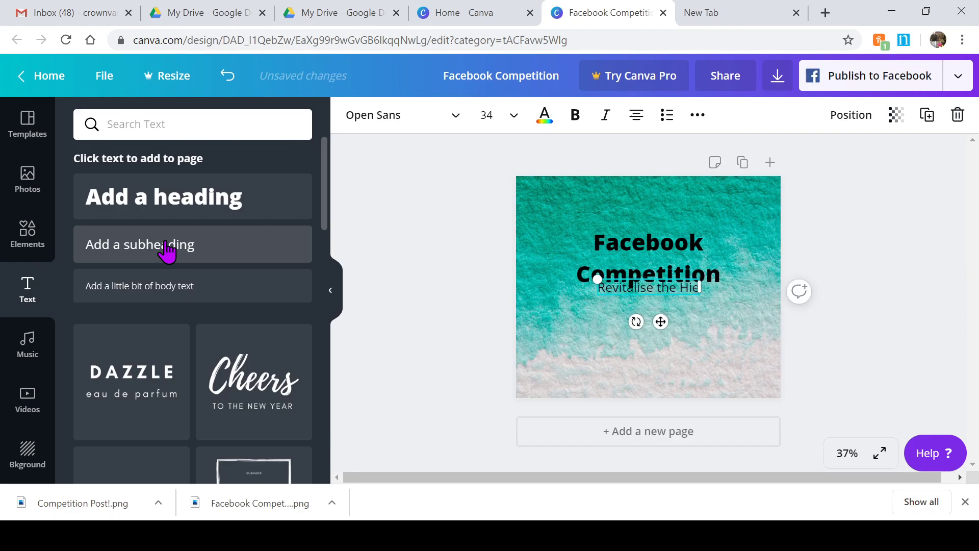
{"action": "key", "text": "BackSpace"}
{"action": "type", "text": "gh Str"}
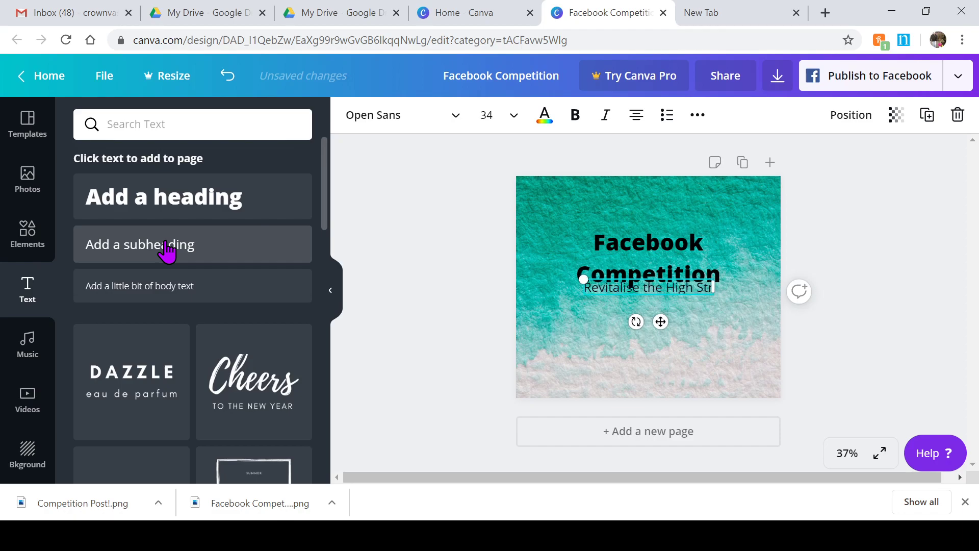
{"action": "type", "text": "eet"}
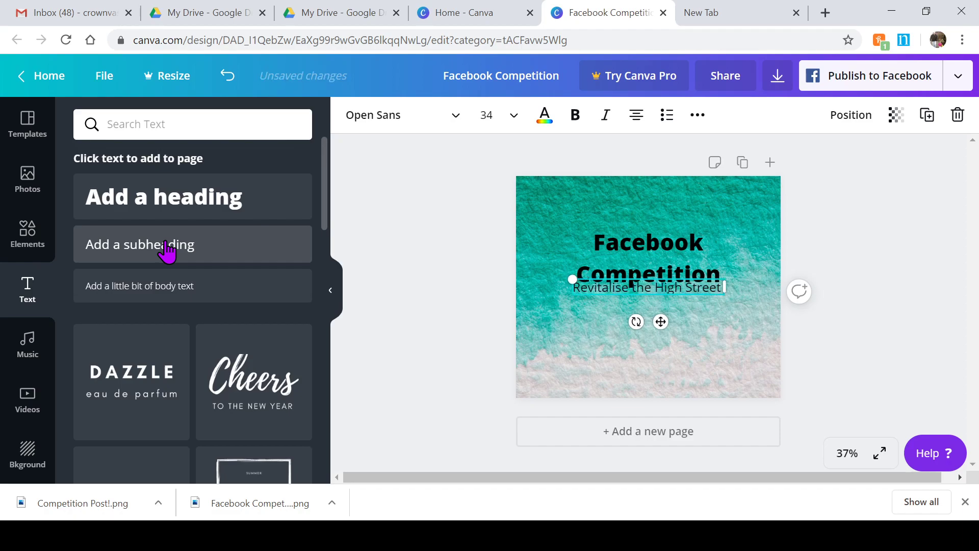
{"action": "left_click", "coordinate": [616, 367]}
{"action": "left_click", "coordinate": [627, 288]}
{"action": "key", "text": "Down"}
{"action": "key", "text": "Down"}
{"action": "key", "text": "Down"}
{"action": "key", "text": "Down"}
{"action": "key", "text": "Down"}
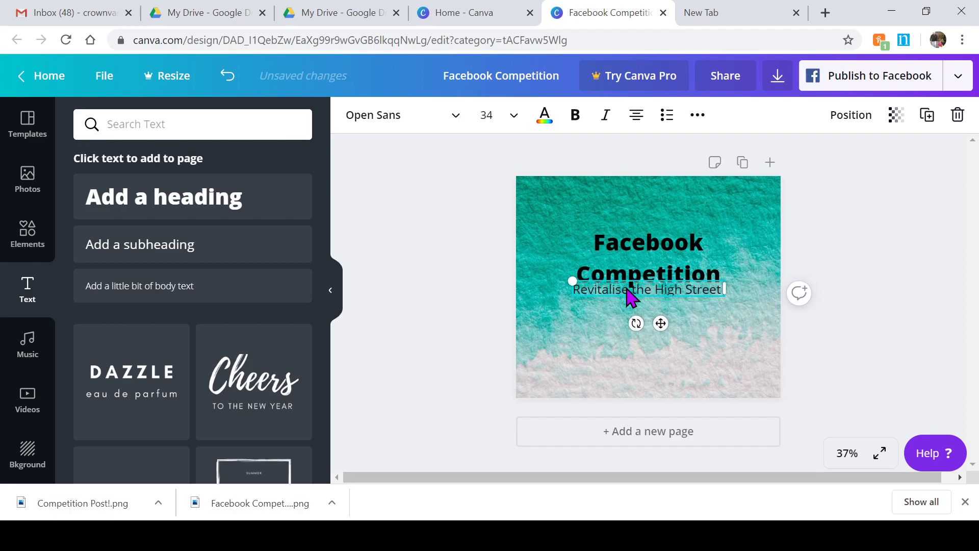
{"action": "key", "text": "Down"}
{"action": "key", "text": "Down"}
{"action": "key", "text": "Down"}
{"action": "key", "text": "Down"}
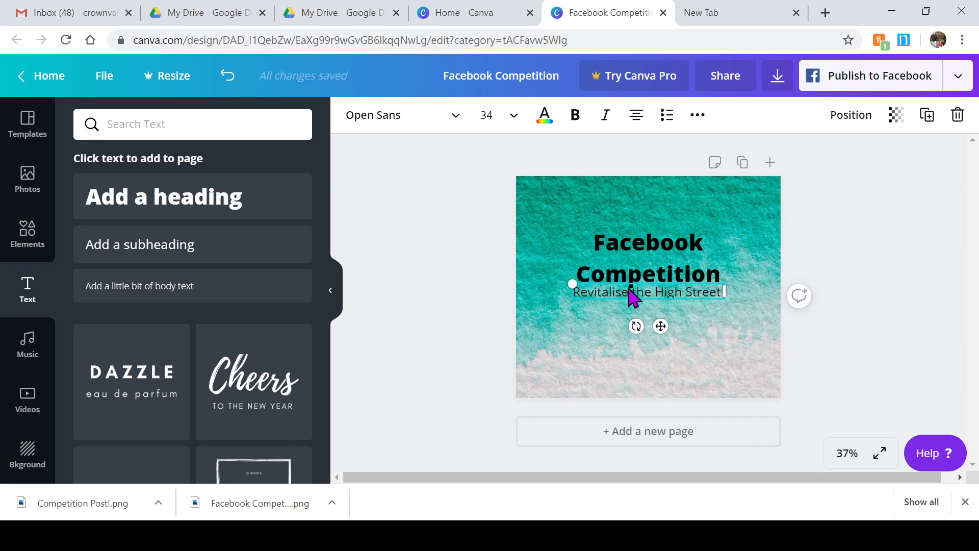
{"action": "left_click_drag", "start_coordinate": [628, 290], "coordinate": [630, 310]}
{"action": "left_click_drag", "start_coordinate": [631, 309], "coordinate": [638, 312]}
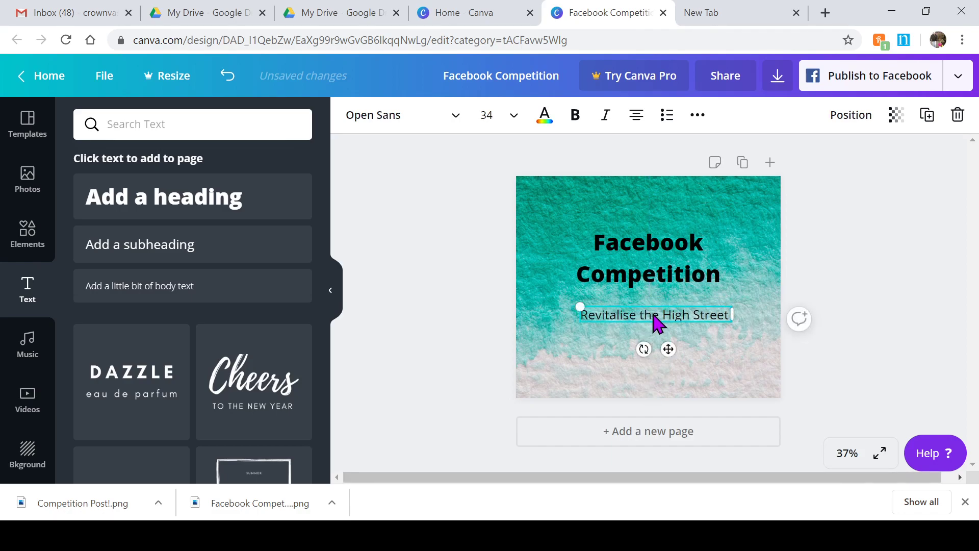
Step: Set the subheading font size to 48
{"action": "left_click", "coordinate": [513, 117]}
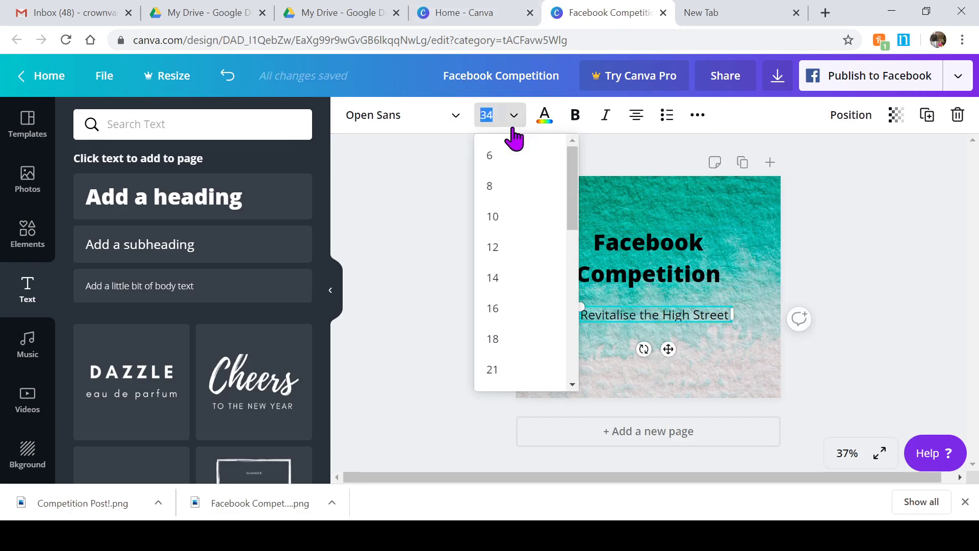
{"action": "scroll", "coordinate": [497, 323], "scroll_direction": "down", "scroll_amount": 4}
{"action": "left_click", "coordinate": [525, 329]}
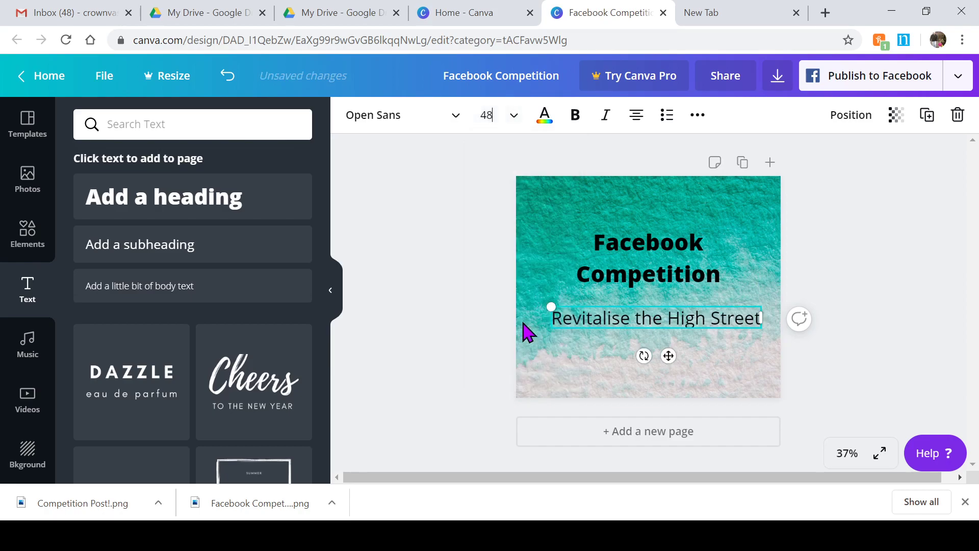
{"action": "left_click", "coordinate": [795, 261]}
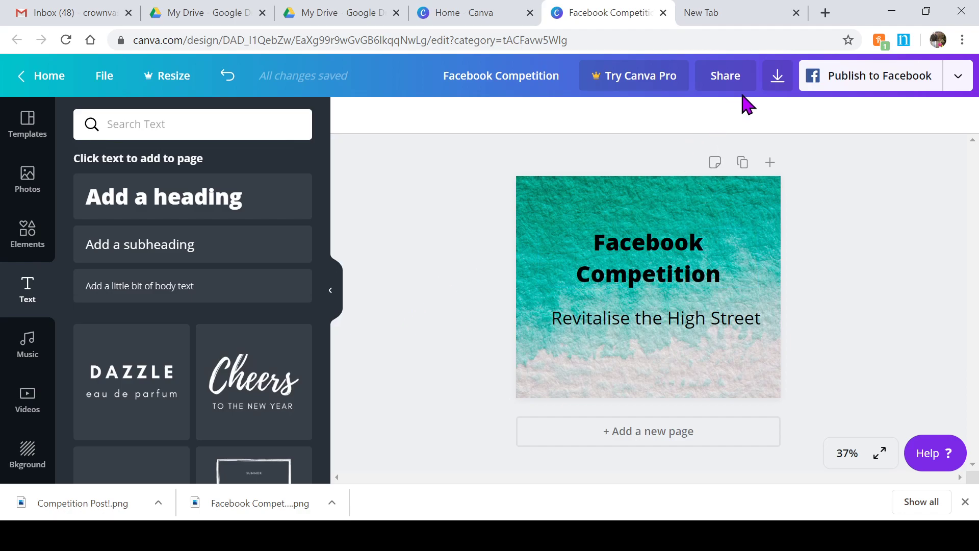
Step: Download the post as a PNG, dismiss the Canva Pro pop-up, and glance at the Share panel
{"action": "left_click", "coordinate": [778, 76]}
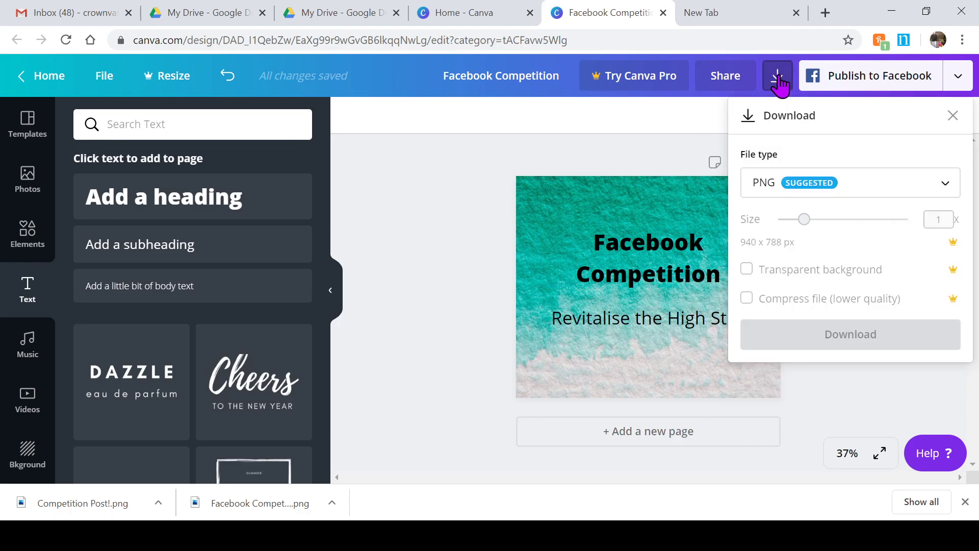
{"action": "left_click", "coordinate": [850, 334]}
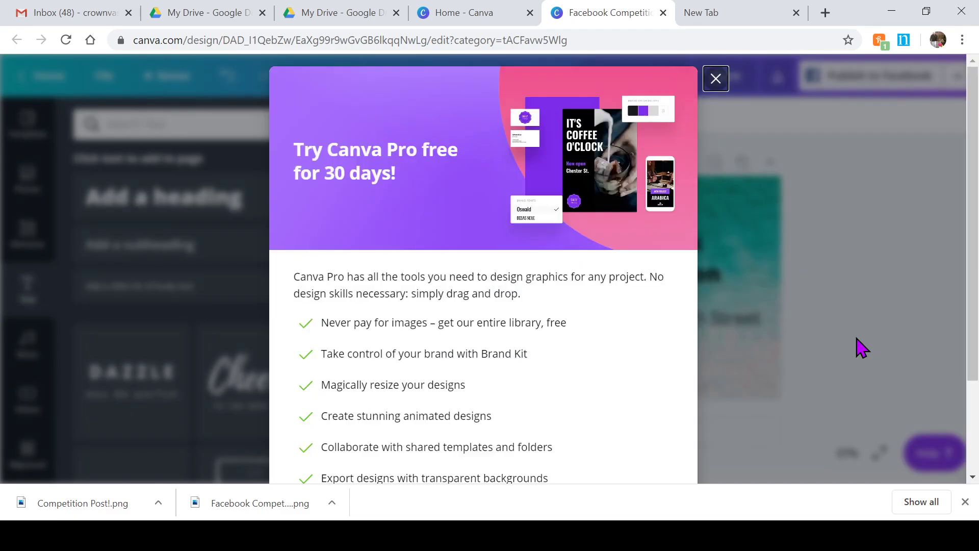
{"action": "left_click", "coordinate": [716, 80]}
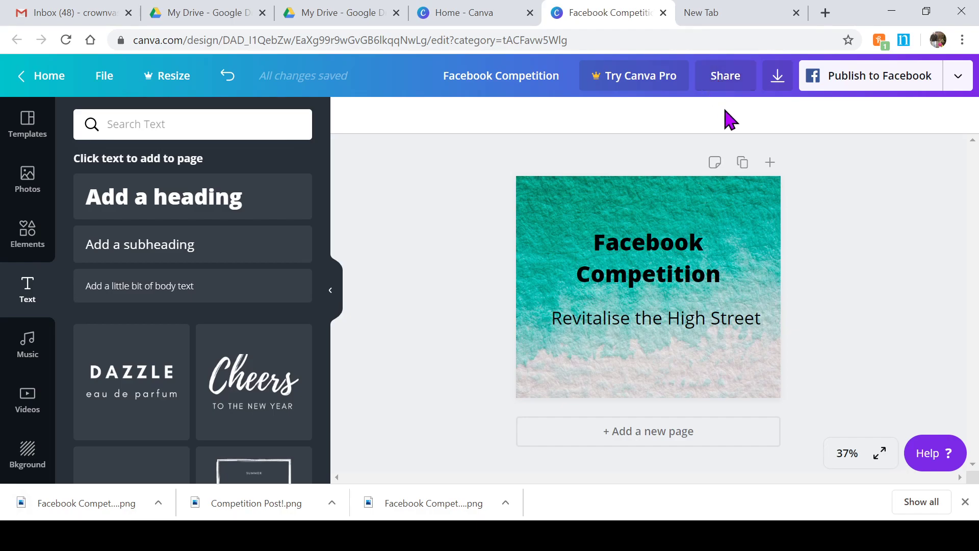
{"action": "left_click", "coordinate": [726, 79]}
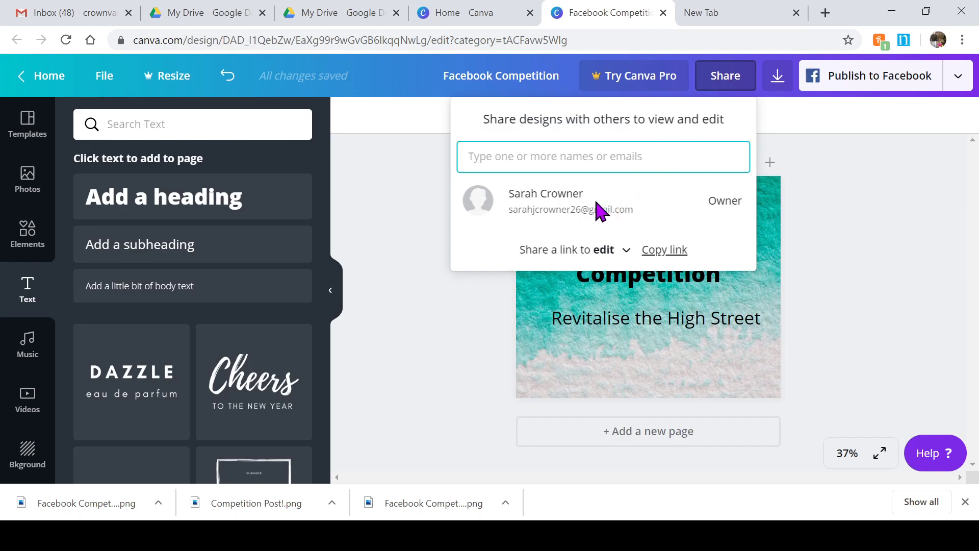
{"action": "left_click", "coordinate": [882, 239]}
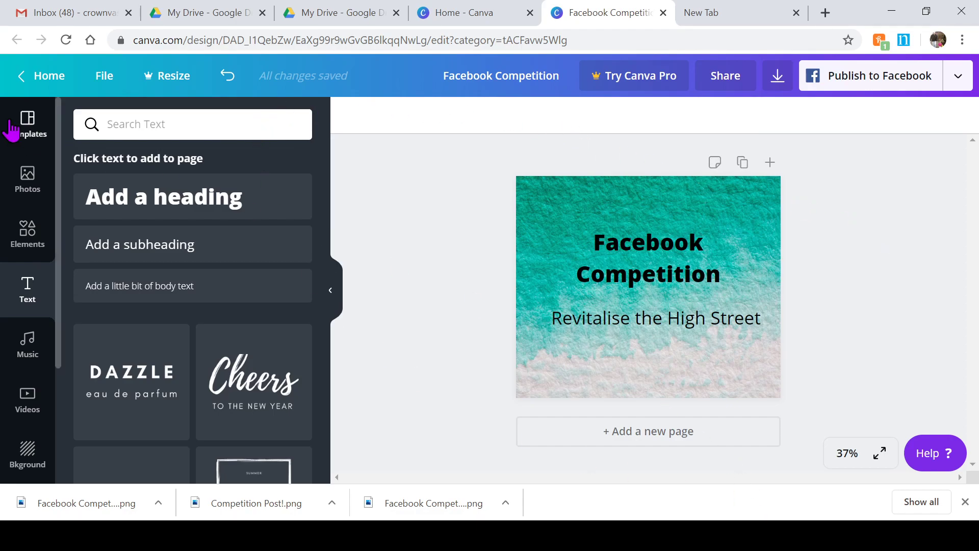
Step: Go to All your designs from Home and reload to show the Facebook Competition design
{"action": "left_click", "coordinate": [40, 80]}
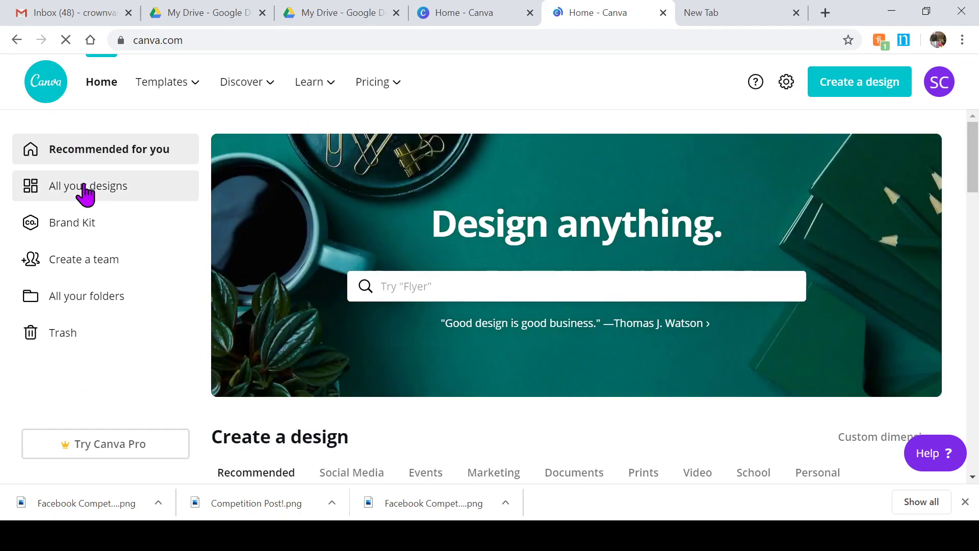
{"action": "left_click", "coordinate": [86, 189]}
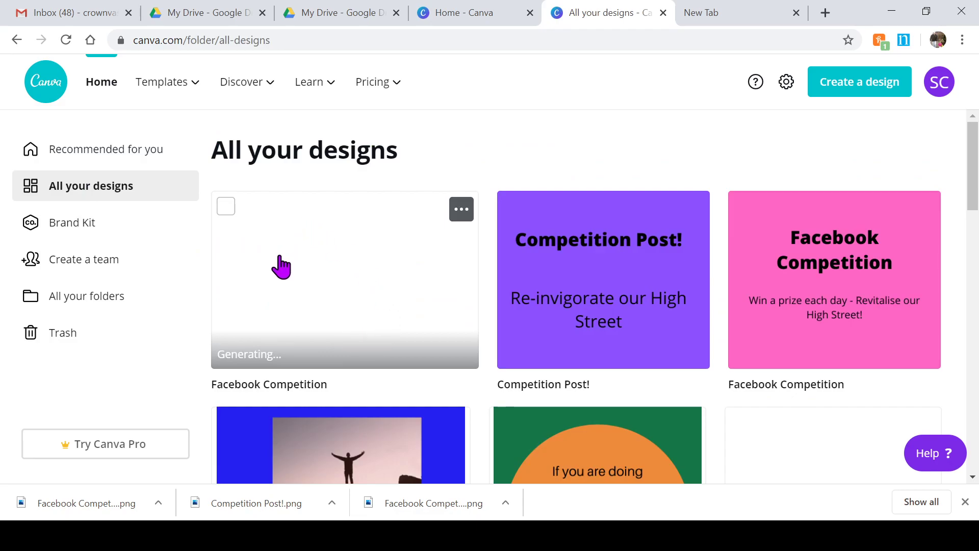
{"action": "left_click", "coordinate": [65, 40]}
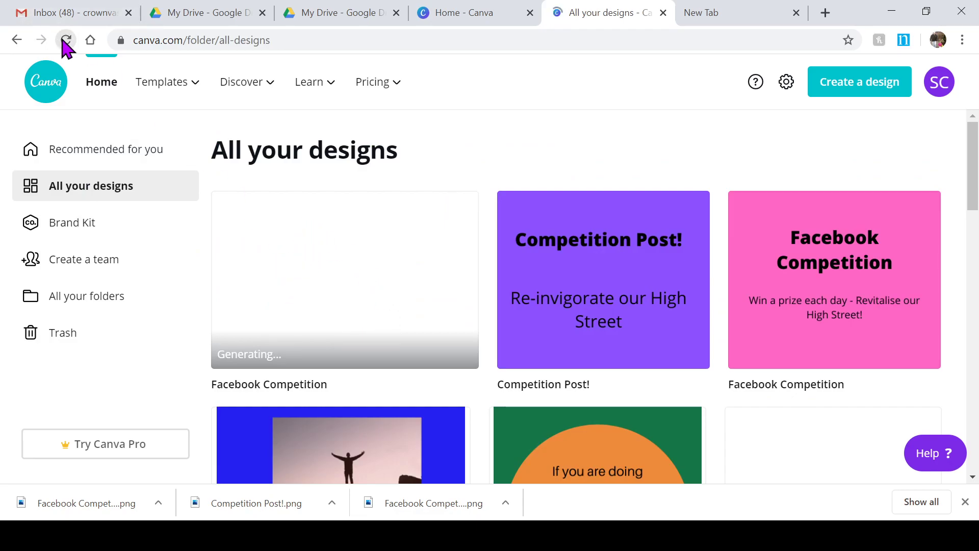